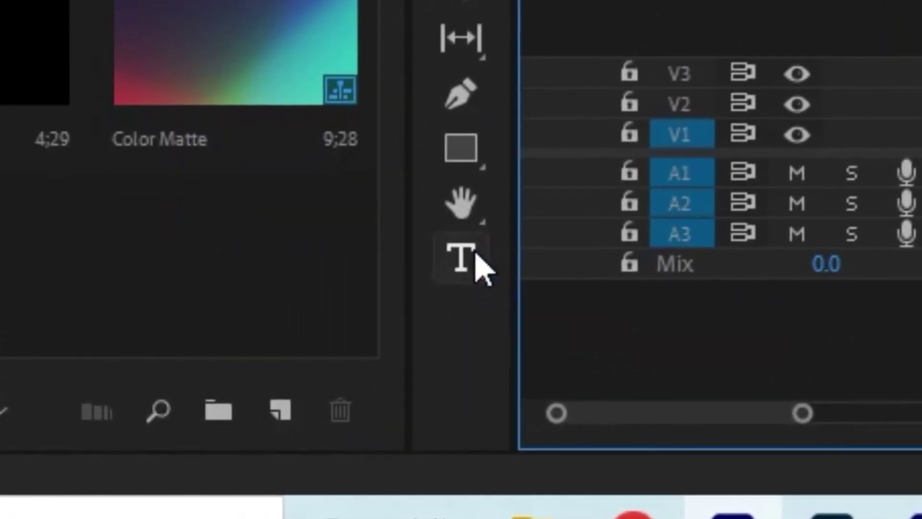
Step: Add a text layer reading "smooth" over the gradient background at the start of the sequence
left_click(413, 297)
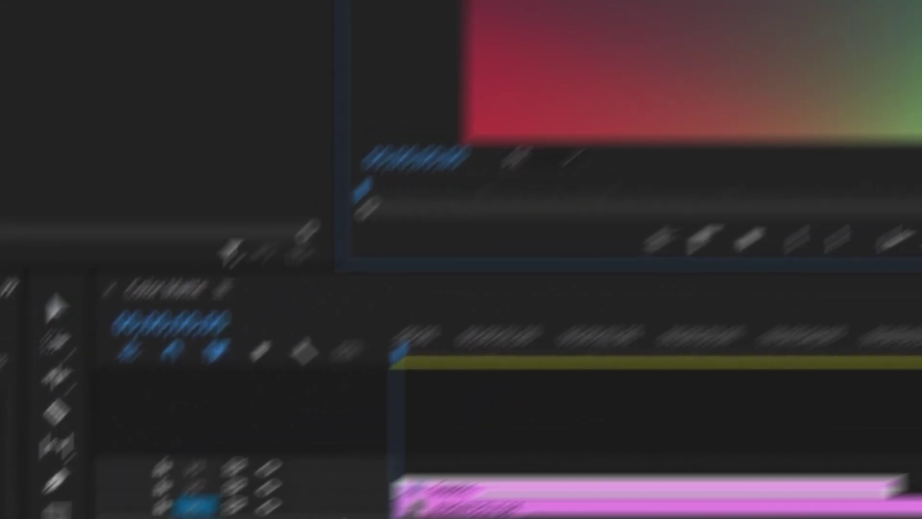
left_click(474, 268)
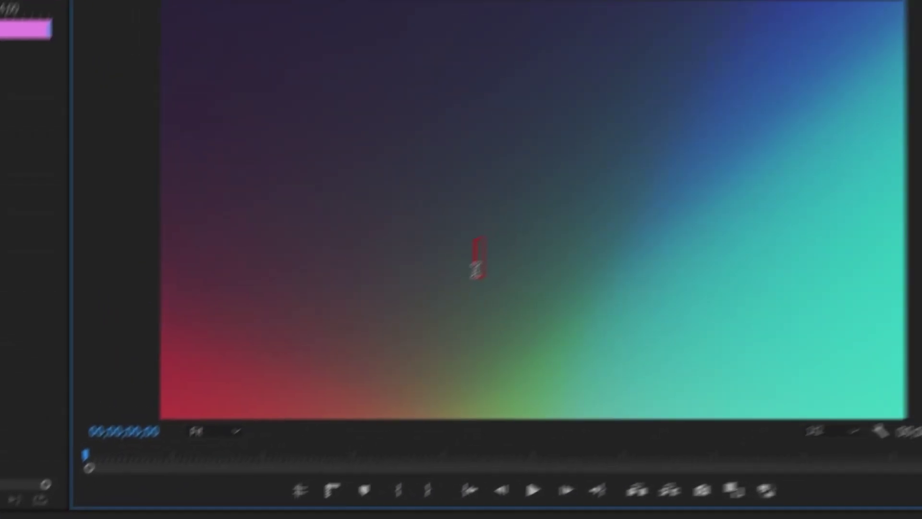
type("smooth")
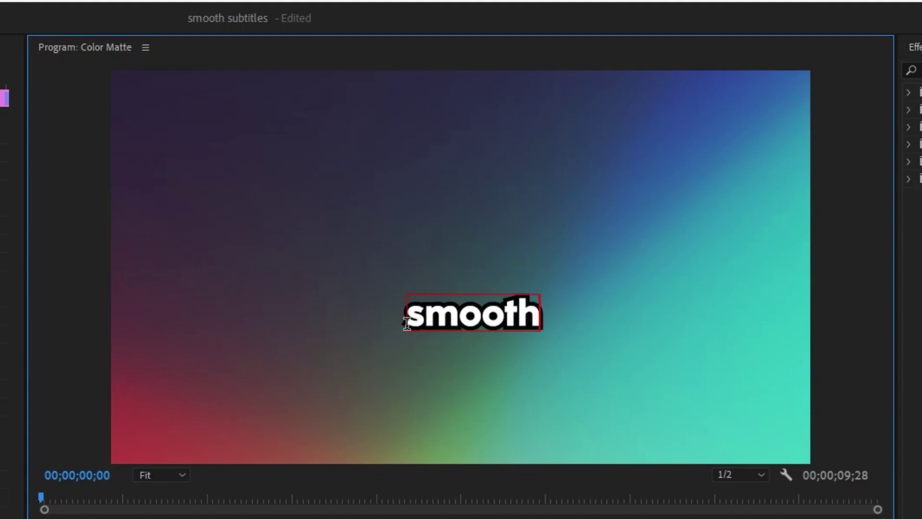
key("Escape")
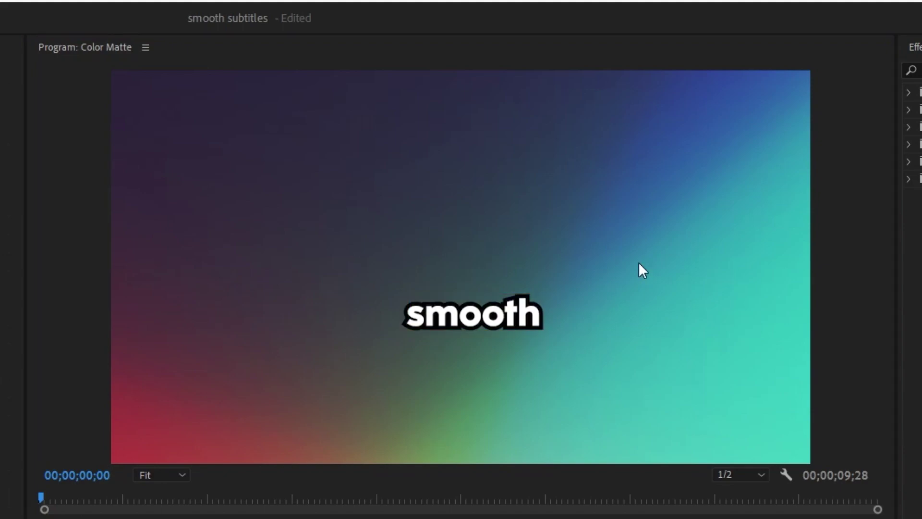
Step: Enlarge the "smooth" text and reposition it near the middle of the frame
left_click(506, 319)
left_click_drag(552, 291, 587, 275)
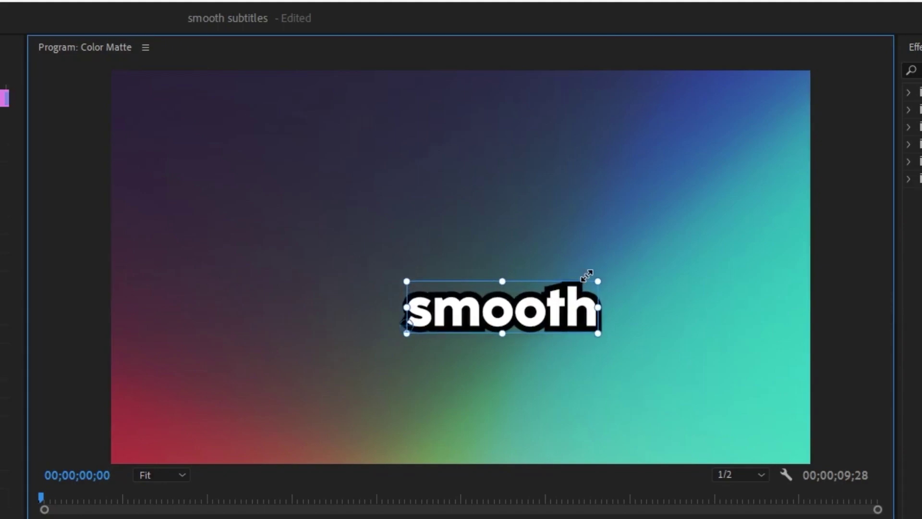
left_click_drag(571, 324, 506, 279)
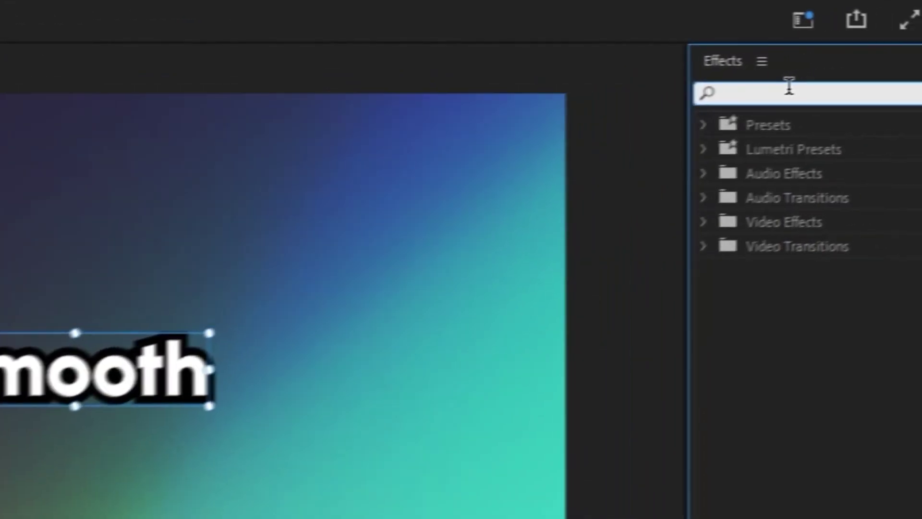
Step: Find the Transform effect and apply it to the "smooth" graphic
type("trnasf")
key("BackSpace")
type("ansf")
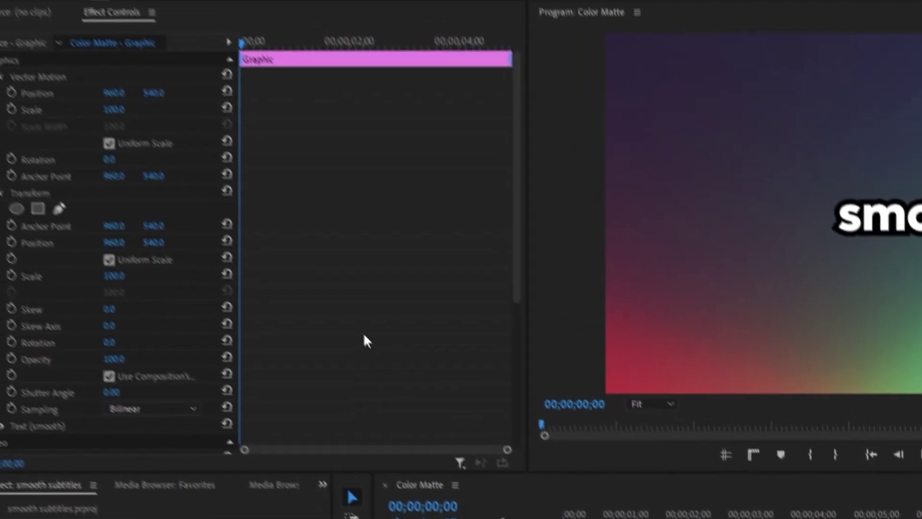
Step: Turn off the composition's shutter angle in the Transform effect and set its Shutter Angle to 360
scroll(372, 319, "down", 2)
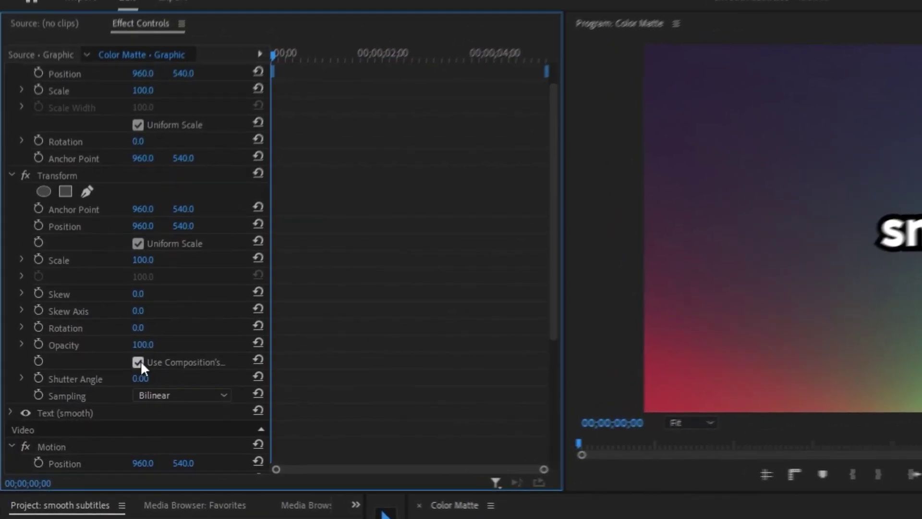
left_click(133, 366)
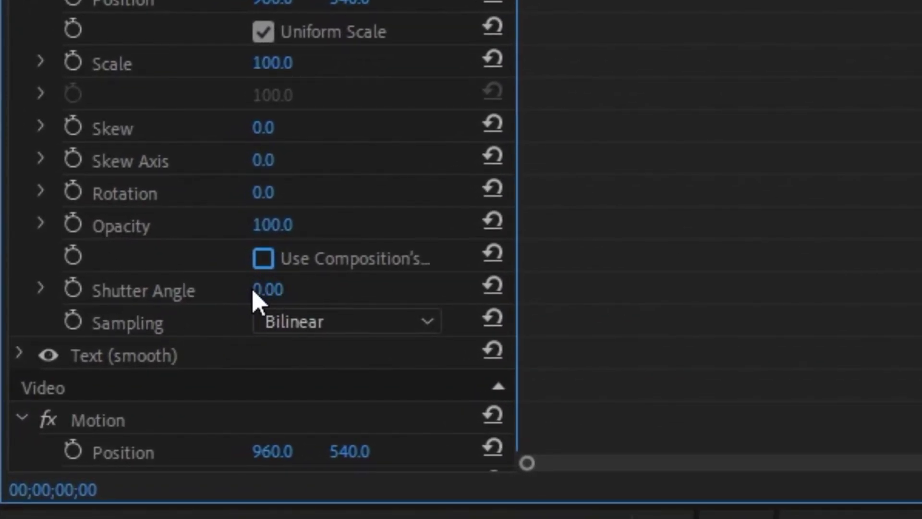
left_click_drag(258, 289, 346, 289)
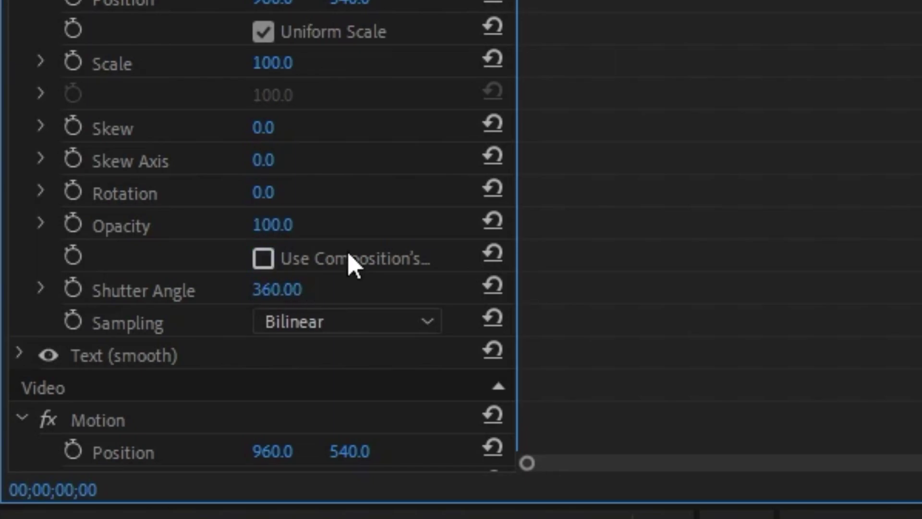
Step: Disable Transform's Uniform Scale and start keyframing Scale Height, Scale Width and Rotation at 00;00;01;06
left_click_drag(269, 62, 334, 66)
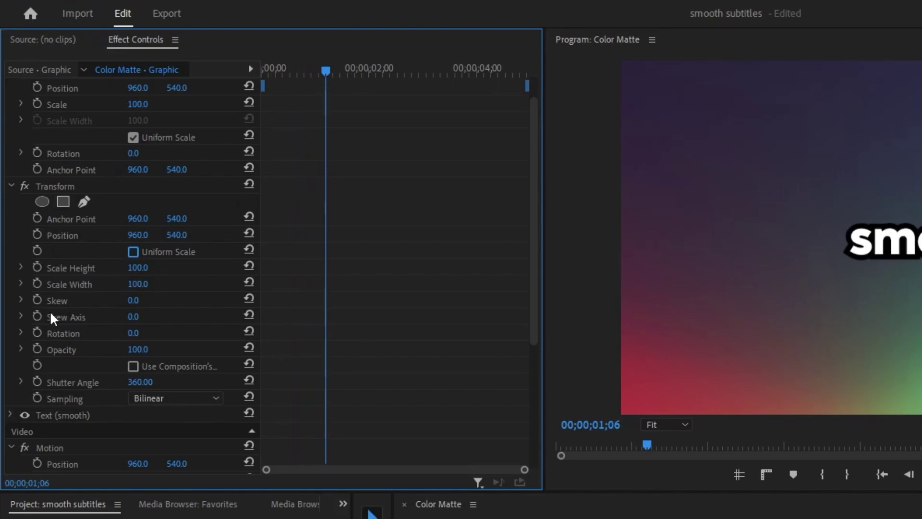
left_click(37, 267)
left_click(37, 284)
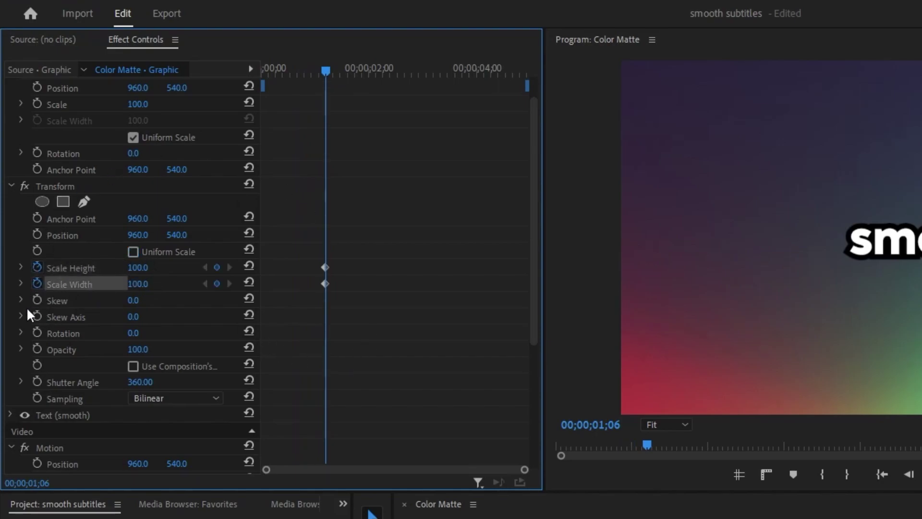
left_click(37, 332)
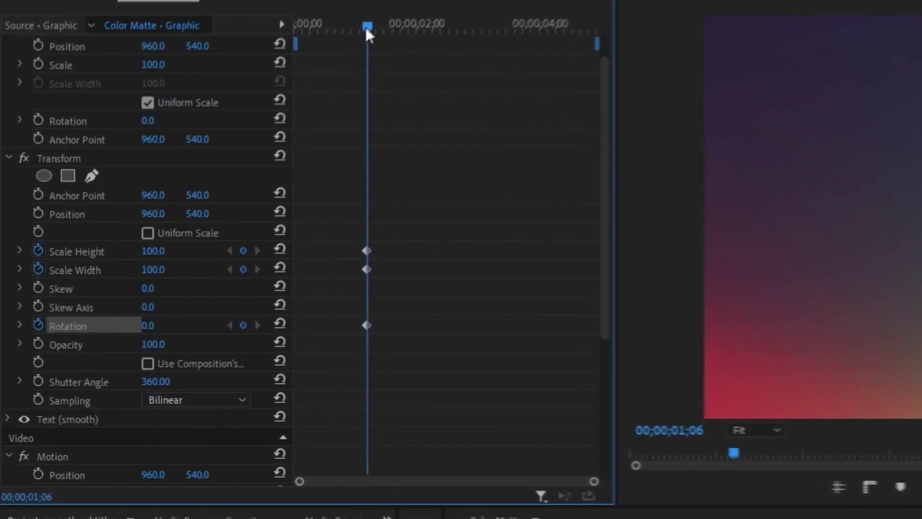
Step: At 00;00;00;16, set Transform's Scale Height to 157, Scale Width to 111 and Rotation to 26°
left_click_drag(326, 70, 311, 70)
left_click_drag(410, 1, 381, 1)
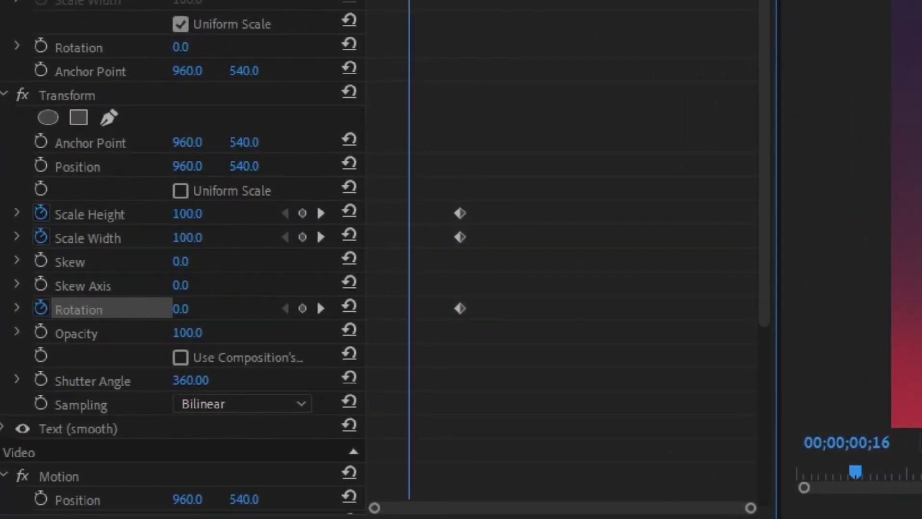
left_click(188, 213)
type("157")
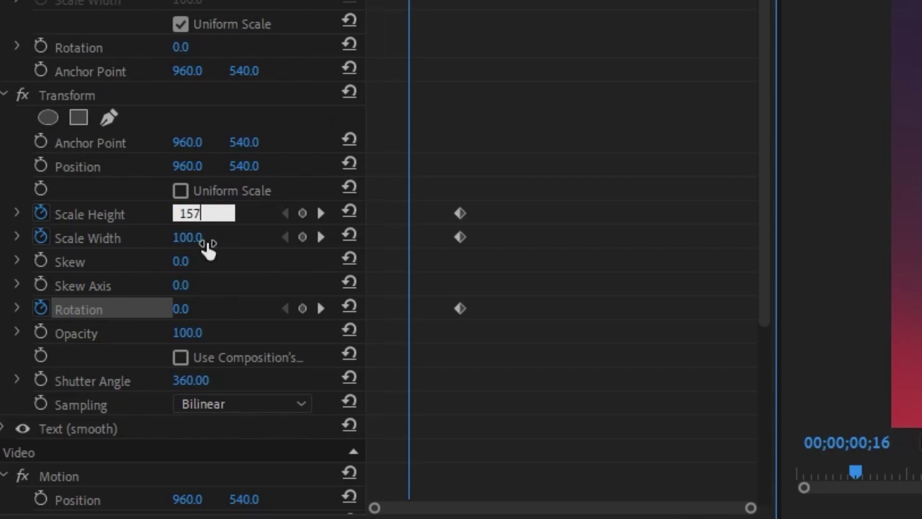
key("Tab")
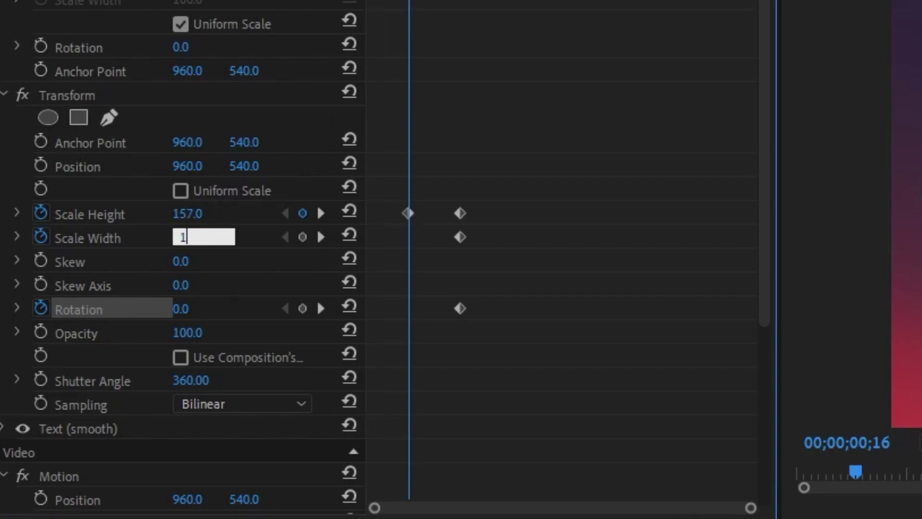
left_click(197, 308)
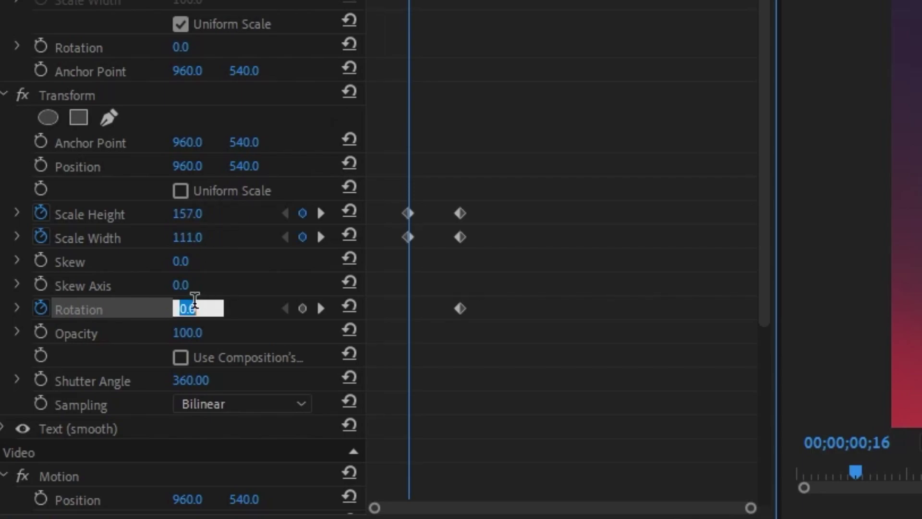
key("Return")
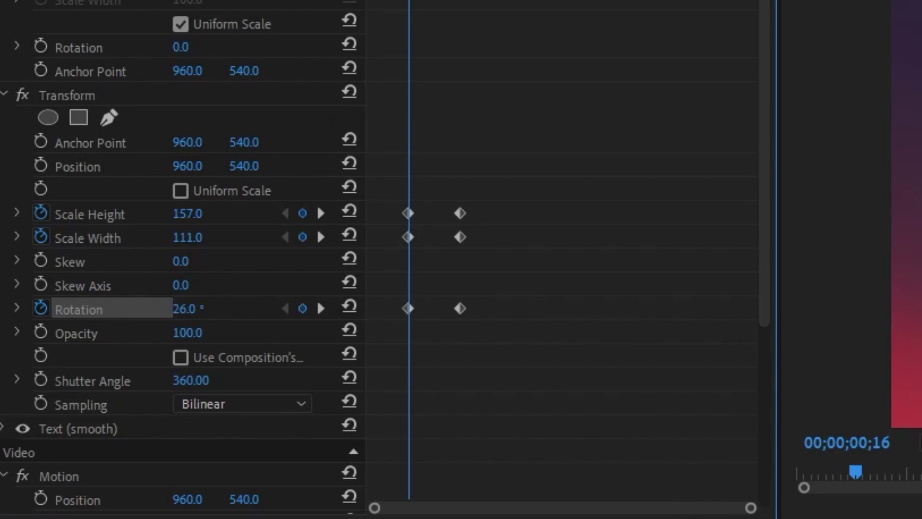
Step: At the clip's first frame, set Transform's Scale Height to 0, Scale Width to 62 and Rotation to -91°
key("Left")
key("Left")
key("Left")
key("Left")
key("Left")
key("Left")
key("Left")
key("Left")
key("Left")
key("Left")
key("Left")
key("Left")
key("Left")
key("Left")
key("Left")
key("Left")
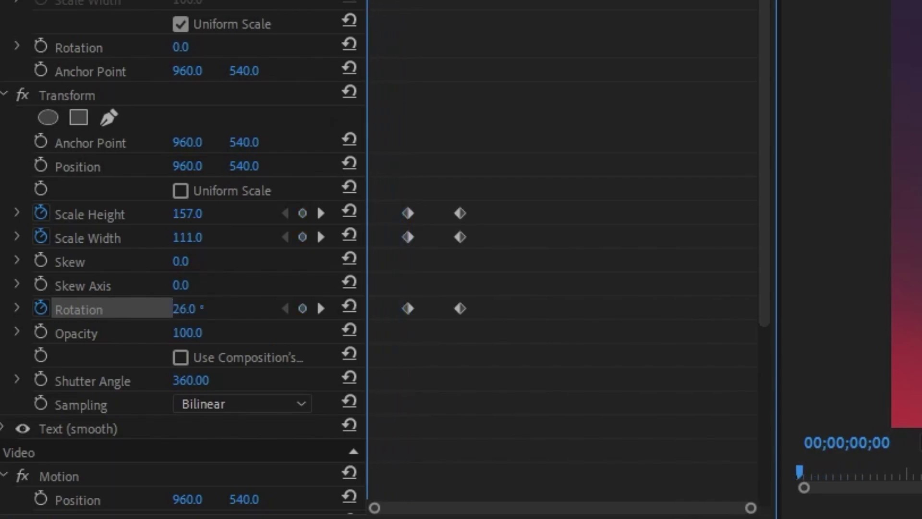
left_click(194, 214)
type("0")
key("Return")
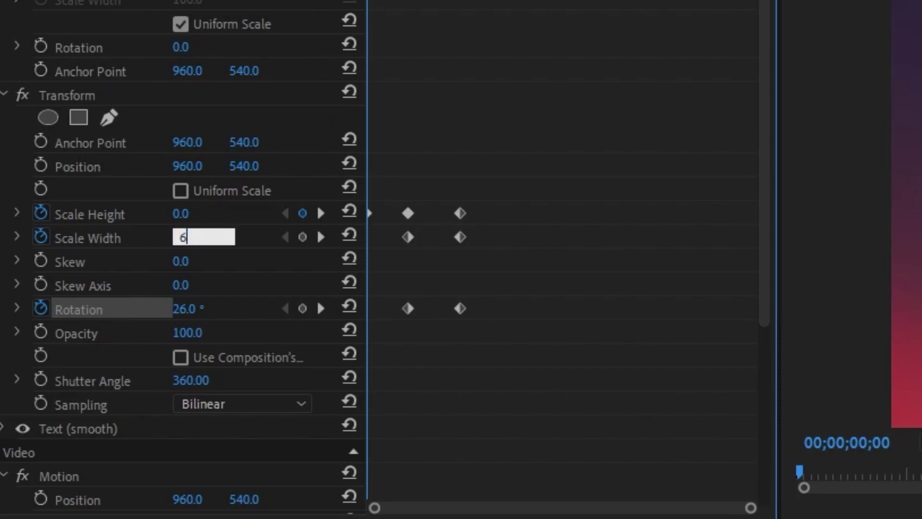
key("Return")
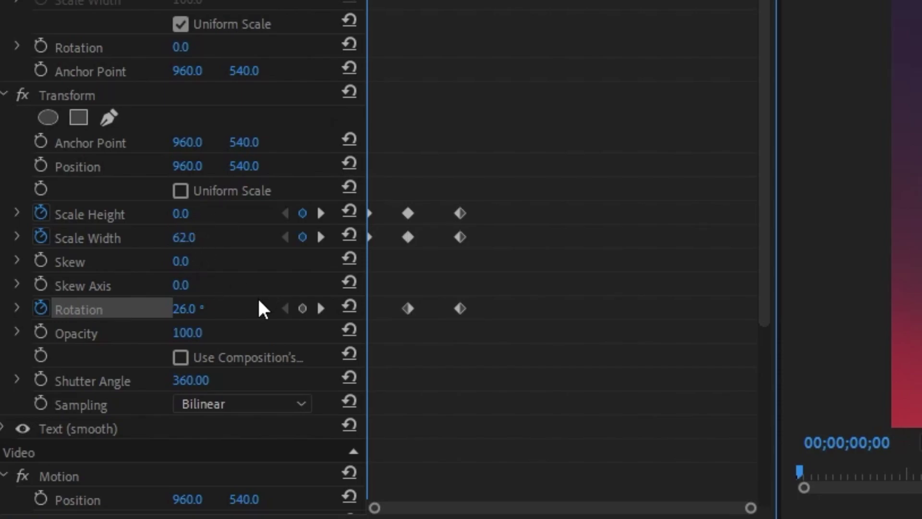
left_click(191, 312)
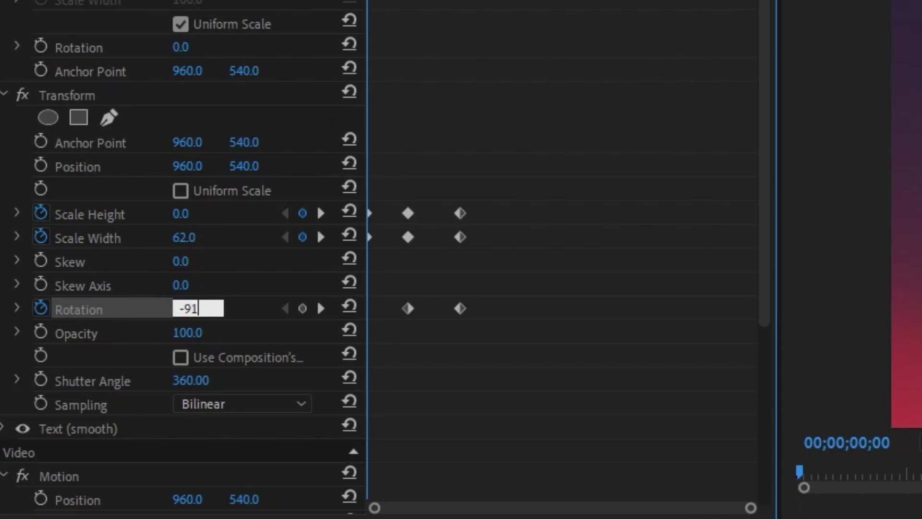
key("Return")
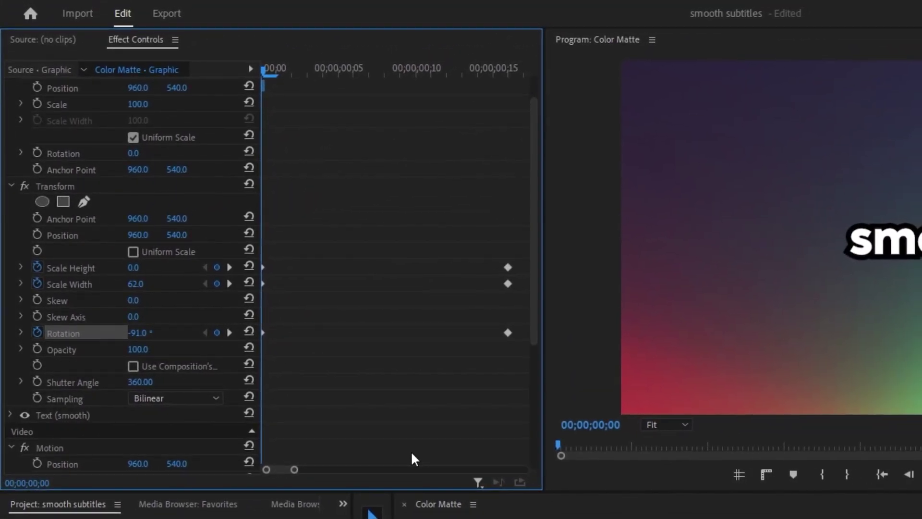
Step: Keyframe Transform's Opacity at 100 on 00;00;00;02 and at 0 on 00;00;00;01
key("space")
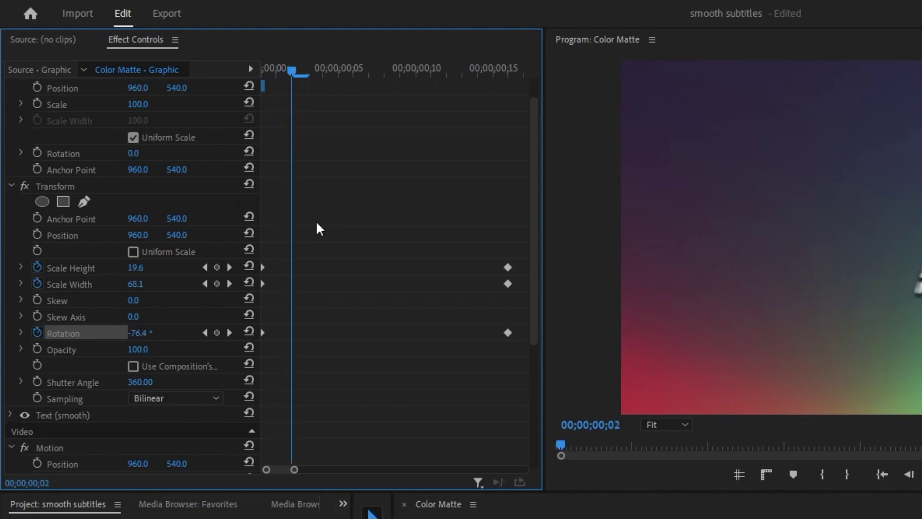
left_click(38, 347)
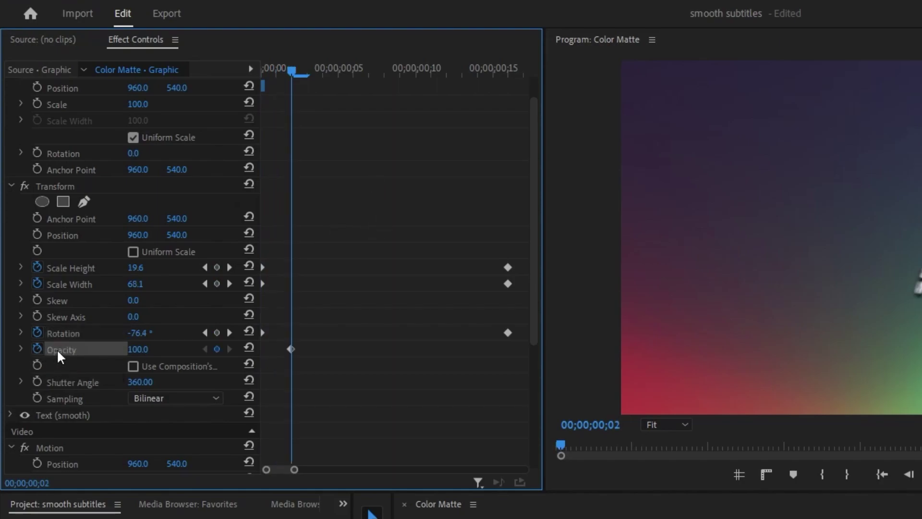
key("Left")
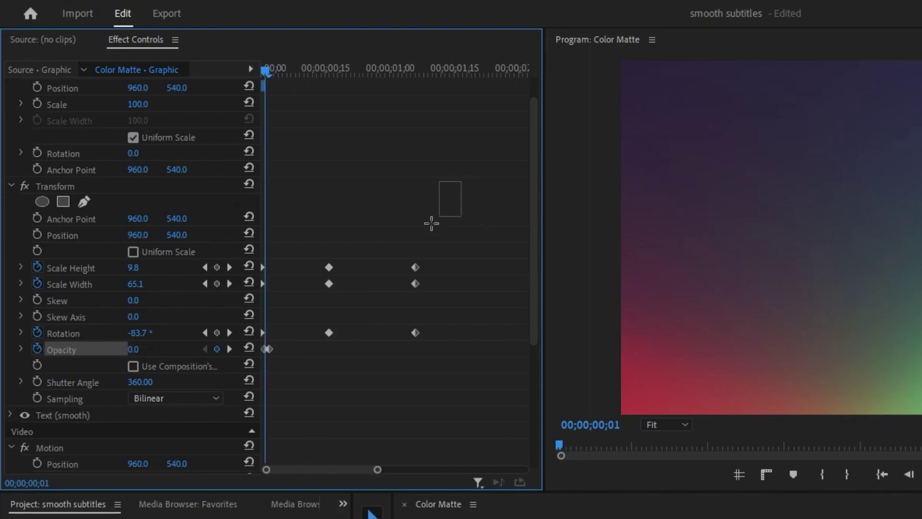
Step: Apply Ease In and Ease Out to all the Scale Height, Scale Width and Rotation keyframes
left_click_drag(431, 223, 242, 342)
right_click(417, 283)
left_click(454, 501)
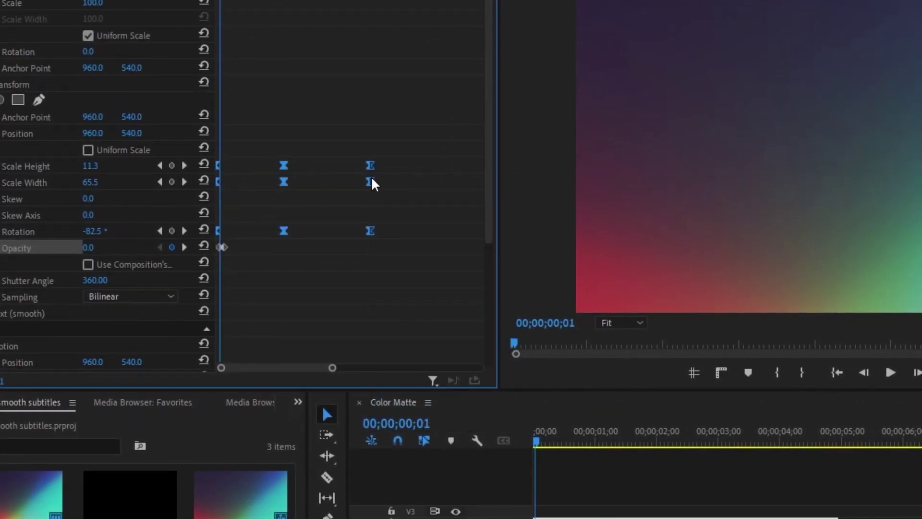
right_click(370, 182)
left_click(408, 416)
left_click_drag(368, 447, 352, 446)
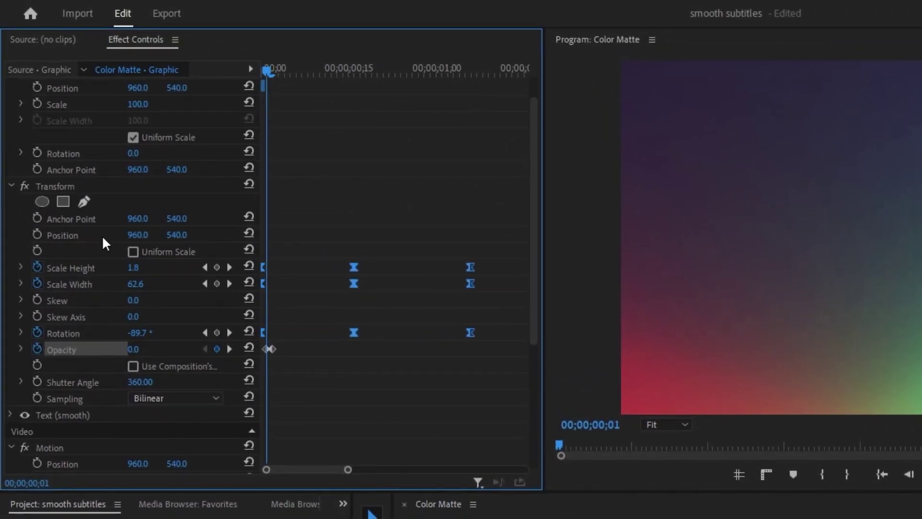
Step: Show the value and velocity graphs of the eased properties and lengthen the first Scale Height keyframe's outgoing handle to about frame 5
left_click(21, 267)
left_click(20, 374)
scroll(21, 357, "down", 2)
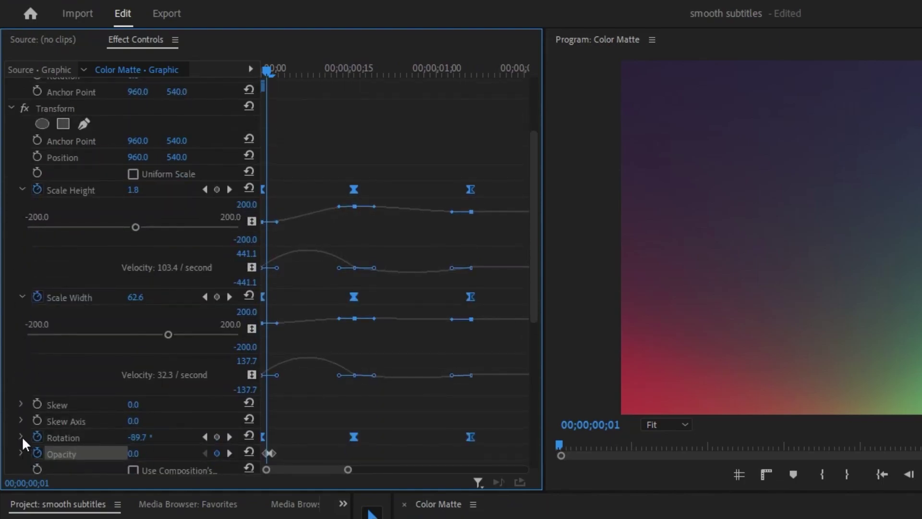
left_click_drag(267, 72, 291, 71)
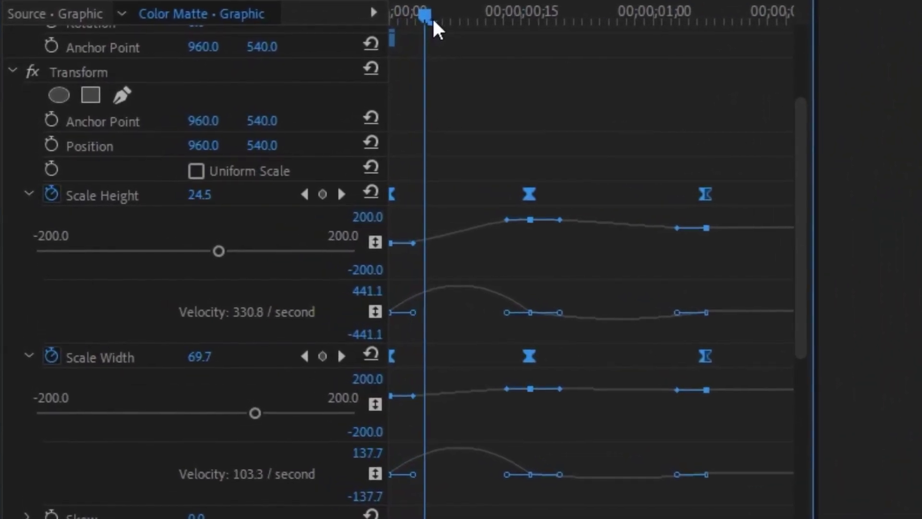
left_click_drag(432, 17, 438, 18)
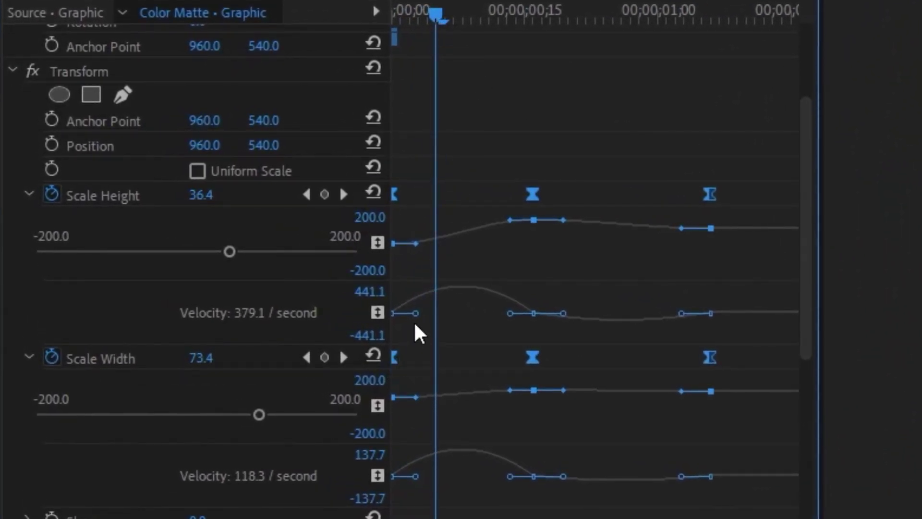
left_click_drag(416, 317, 435, 319)
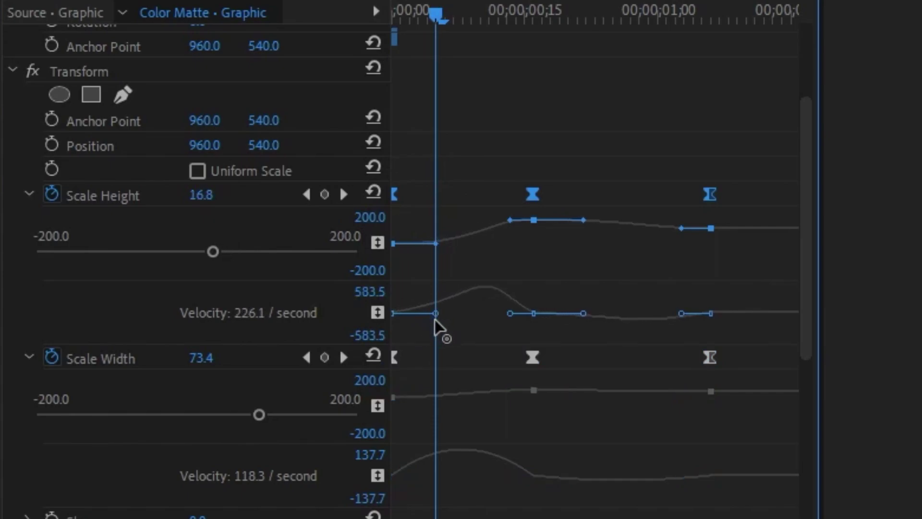
Step: Lengthen the outgoing velocity handles of the first Scale Width and Rotation keyframes to the playhead
left_click_drag(807, 341, 806, 379)
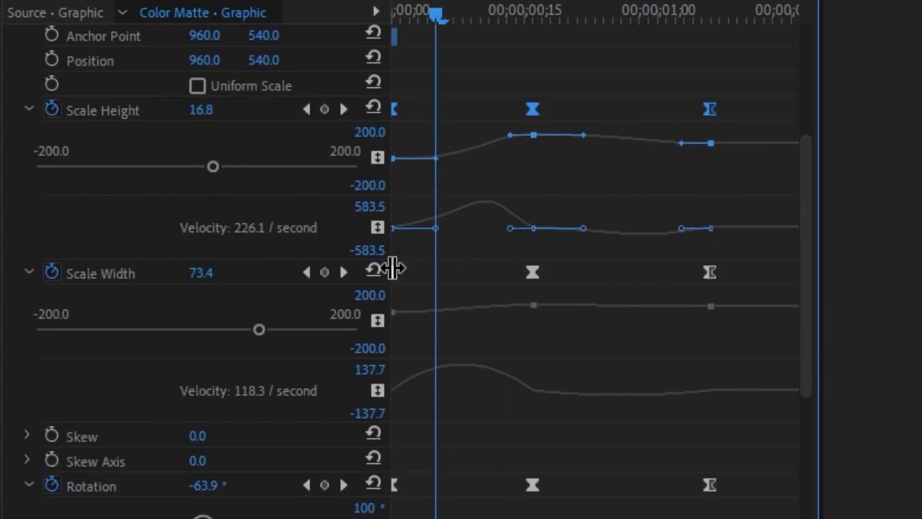
left_click(394, 272)
left_click_drag(415, 391, 435, 393)
scroll(436, 393, "down", 3)
left_click(393, 331)
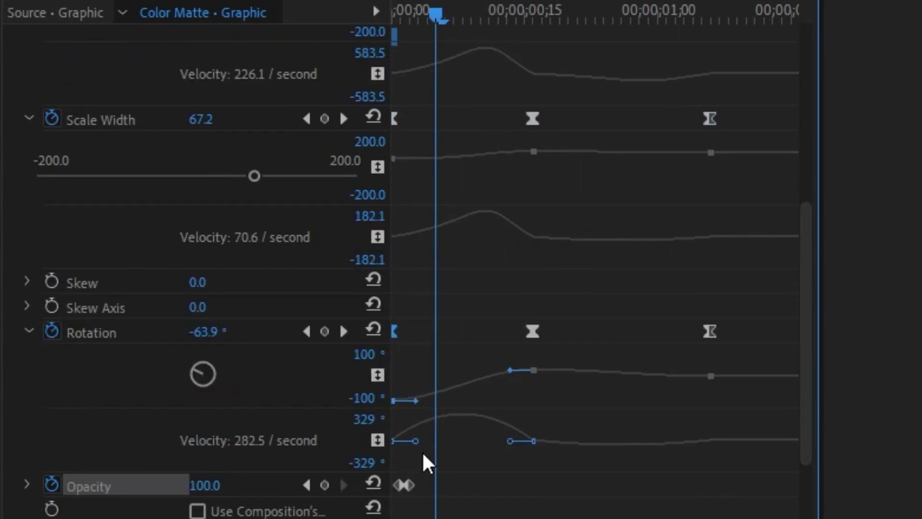
left_click_drag(423, 443, 443, 444)
Step: Move the playhead to about frame 11 and lengthen the middle Scale Height keyframe's incoming velocity handle to it
left_click_drag(811, 444, 817, 354)
left_click(532, 167)
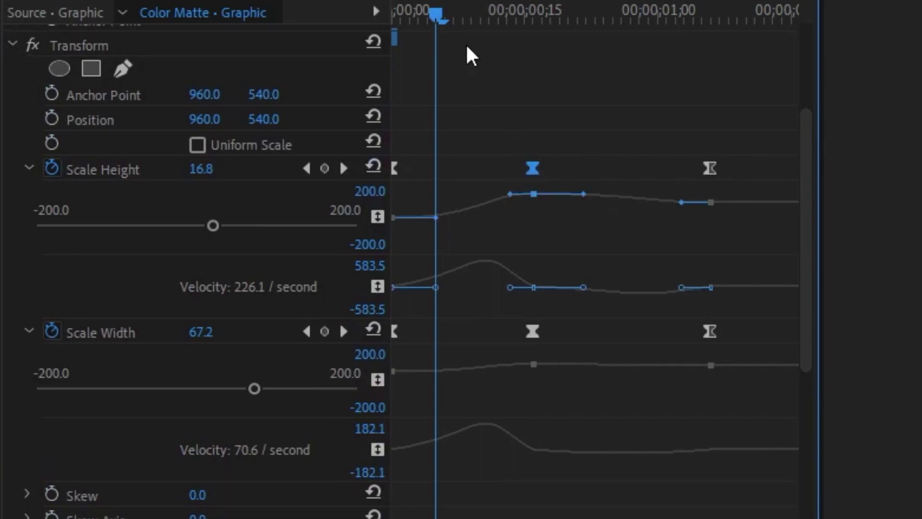
left_click_drag(438, 14, 490, 37)
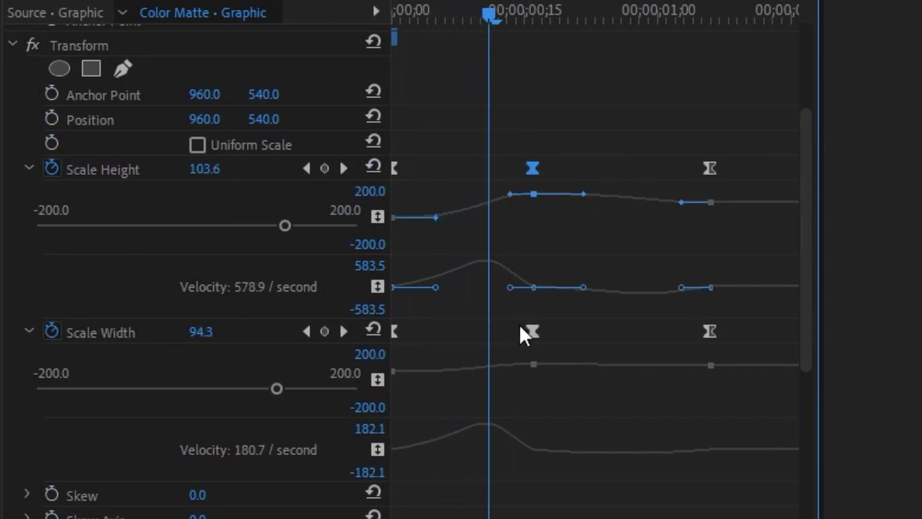
left_click_drag(514, 295, 488, 290)
scroll(808, 353, "down", 3)
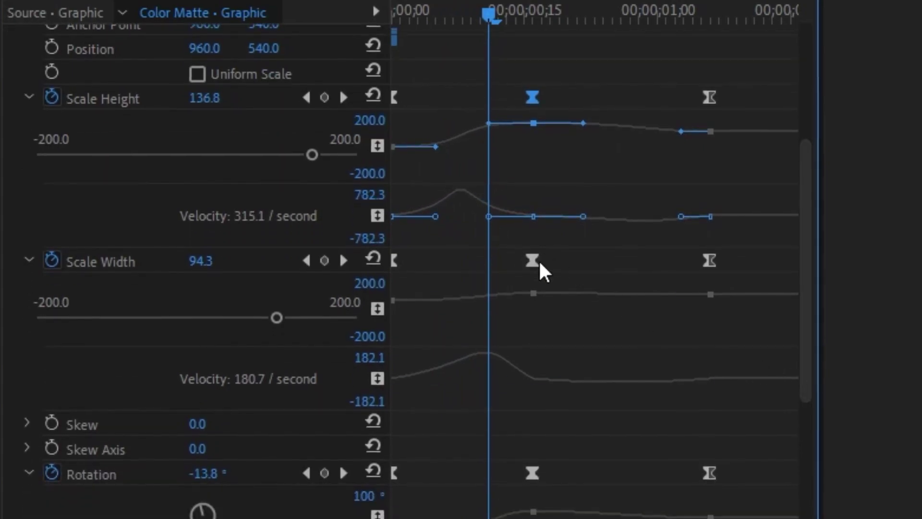
Step: Lengthen the incoming velocity handles of the middle Scale Width and Rotation keyframes back to the playhead
left_click(533, 261)
left_click_drag(513, 379, 488, 378)
scroll(532, 352, "down", 3)
left_click(532, 352)
scroll(530, 295, "up", 7)
left_click(532, 272)
Step: Move the playhead to about frame 25 and lengthen the outgoing velocity handles of the middle Scale Height, Scale Width and Rotation keyframes to it
left_click_drag(489, 15, 614, 15)
left_click(532, 214)
left_click_drag(374, 280, 408, 280)
scroll(385, 283, "down", 3)
left_click(354, 264)
left_click_drag(374, 336, 407, 338)
scroll(407, 336, "up", 3)
Step: Move the playhead to 00;00;00;29 and lengthen the incoming velocity handles of the last Scale Height, Scale Width and Rotation keyframes to it
left_click(470, 94)
left_click_drag(408, 71, 431, 76)
left_click_drag(451, 172, 431, 173)
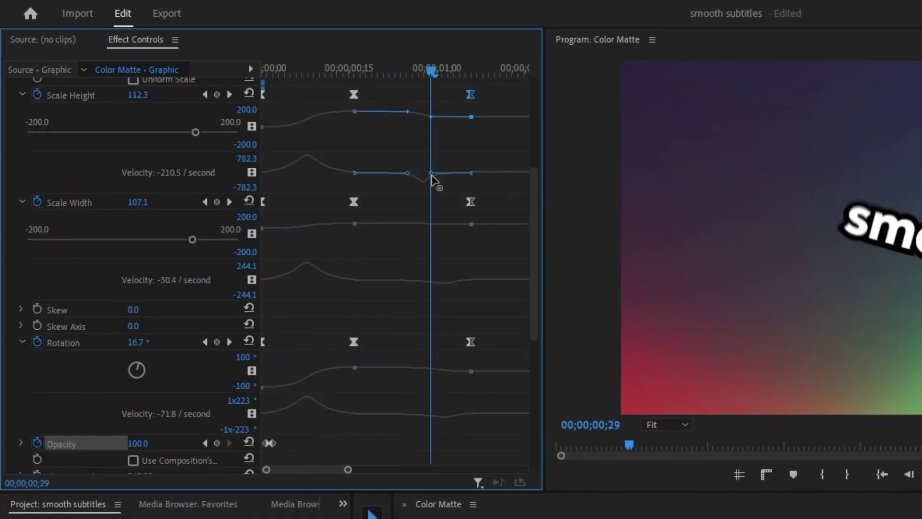
scroll(431, 288, "down", 3)
left_click(430, 382)
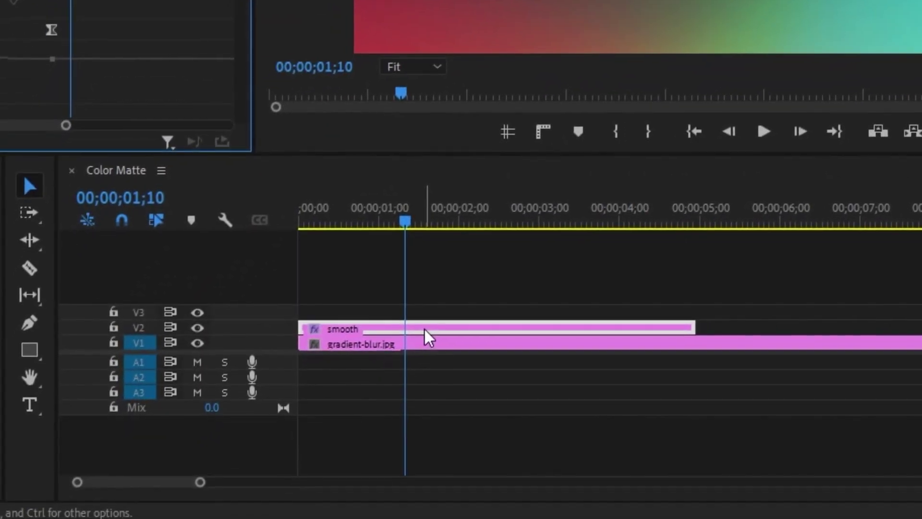
Step: Nest the text clip as Nested Sequence 01, and set its Position to 960, 932 and its Scale to 58
right_click(425, 328)
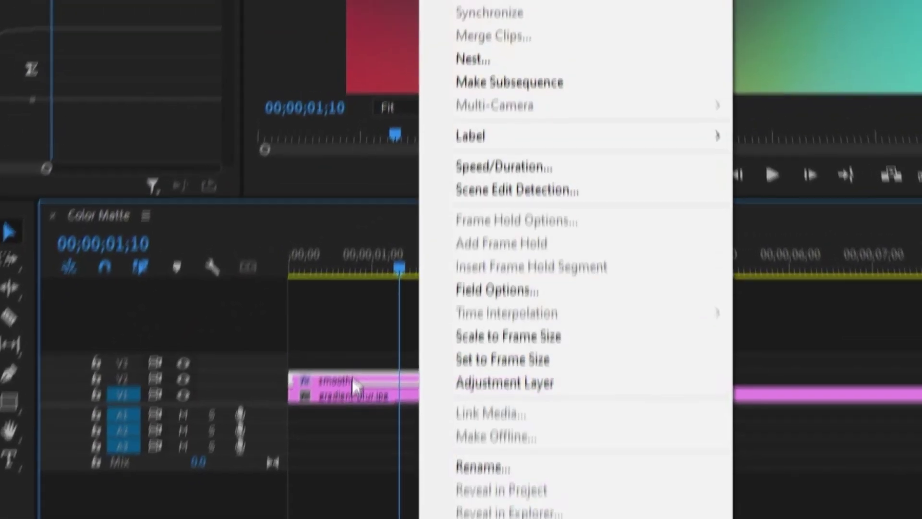
left_click(441, 24)
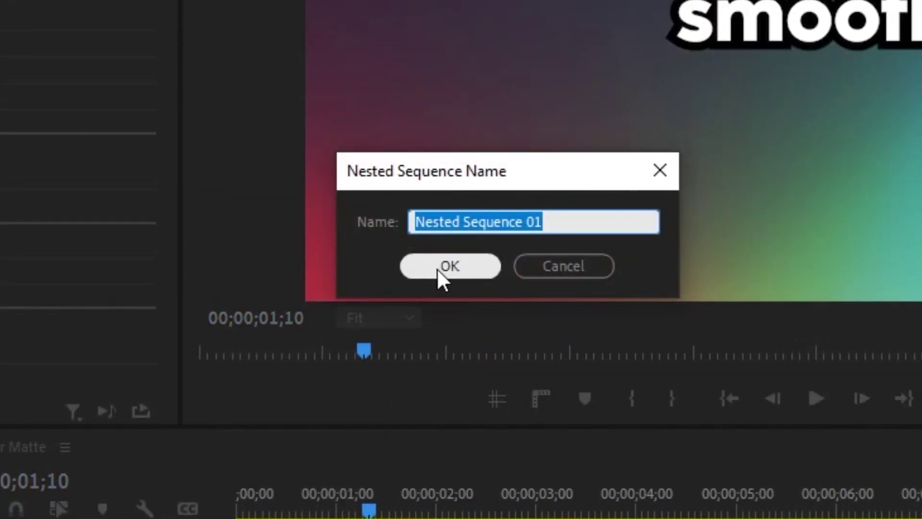
left_click(438, 272)
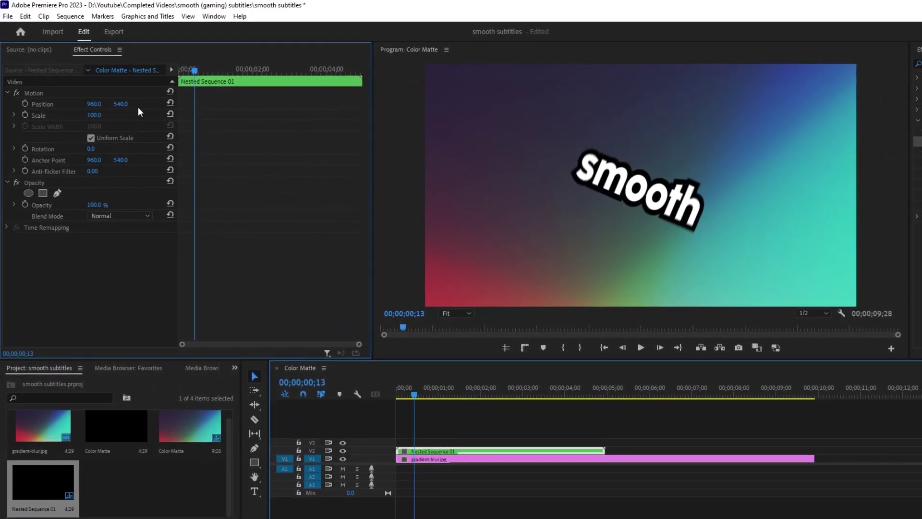
left_click_drag(122, 107, 272, 107)
left_click_drag(94, 116, 154, 106)
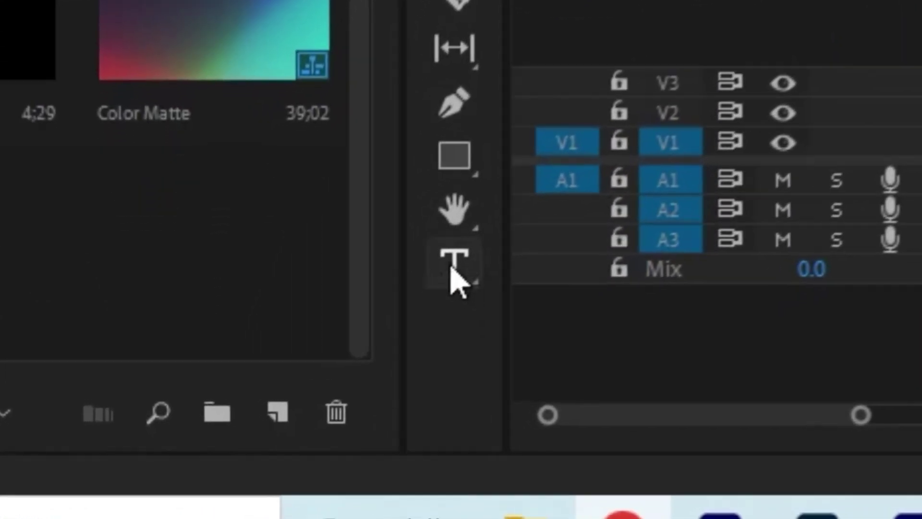
Step: Create a new text graphic reading "smooth" at the sequence start and place it in the lower middle of the frame
left_click(356, 342)
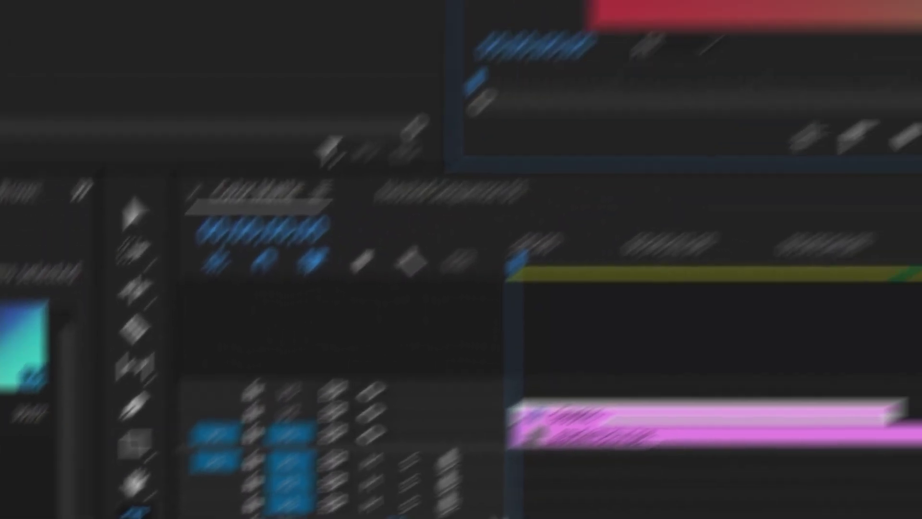
left_click(453, 365)
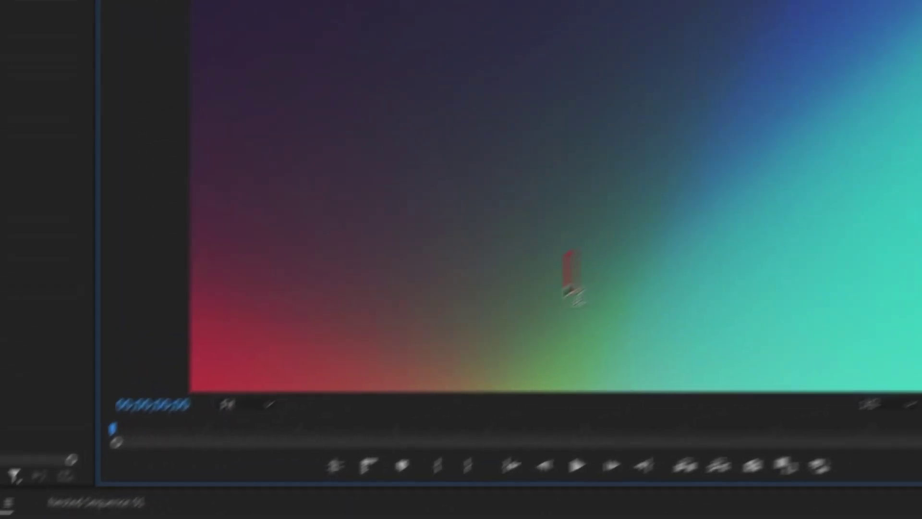
type("smoothv")
left_click_drag(540, 357, 483, 418)
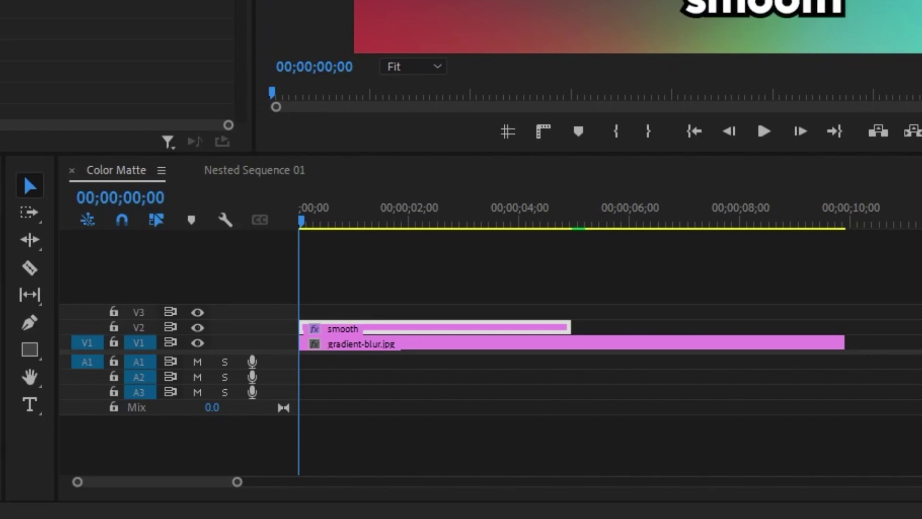
Step: Keyframe the Transform Scale at 100 at 00;00;01;15 and at 110 at 00;00;00;26
key("space")
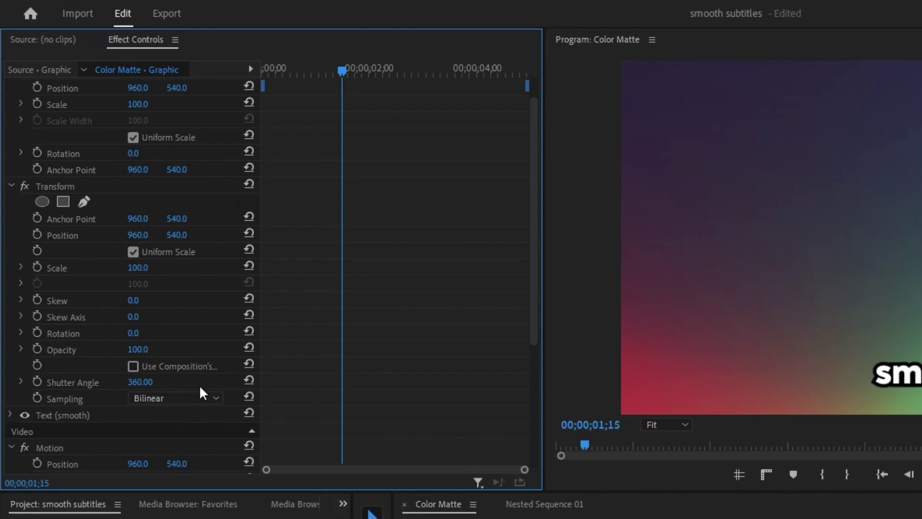
left_click(37, 267)
left_click_drag(342, 71, 313, 81)
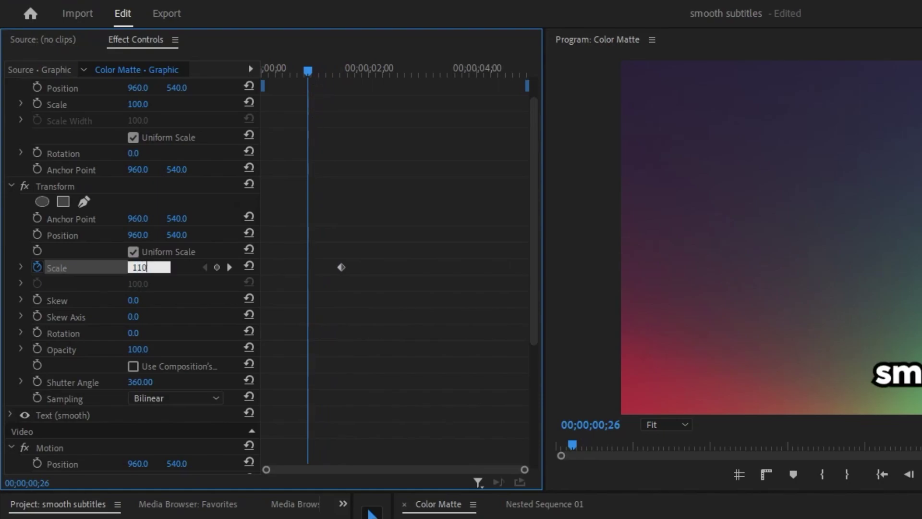
key("Return")
Step: Add a Transform Scale keyframe of 0 at the clip's first frame
left_click_drag(311, 72, 226, 75)
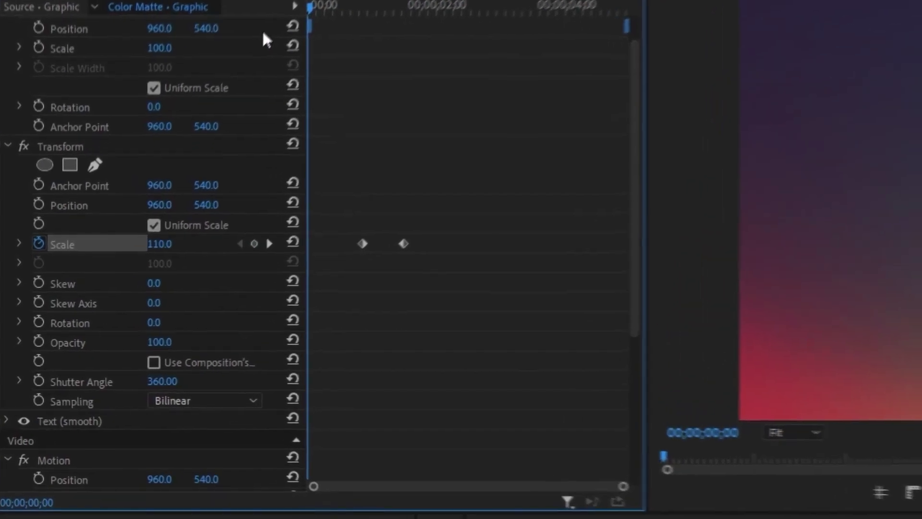
left_click(164, 251)
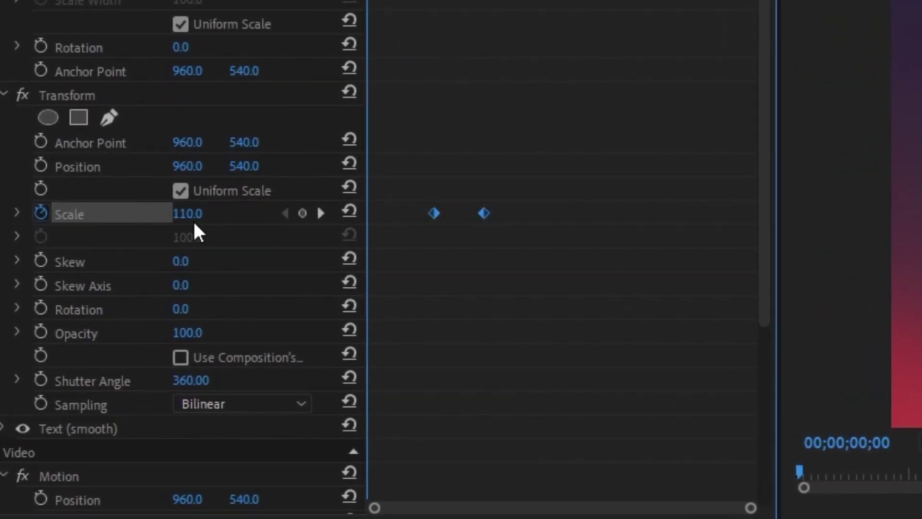
left_click(206, 207)
type("0")
key("Return")
scroll(203, 201, "down", 1)
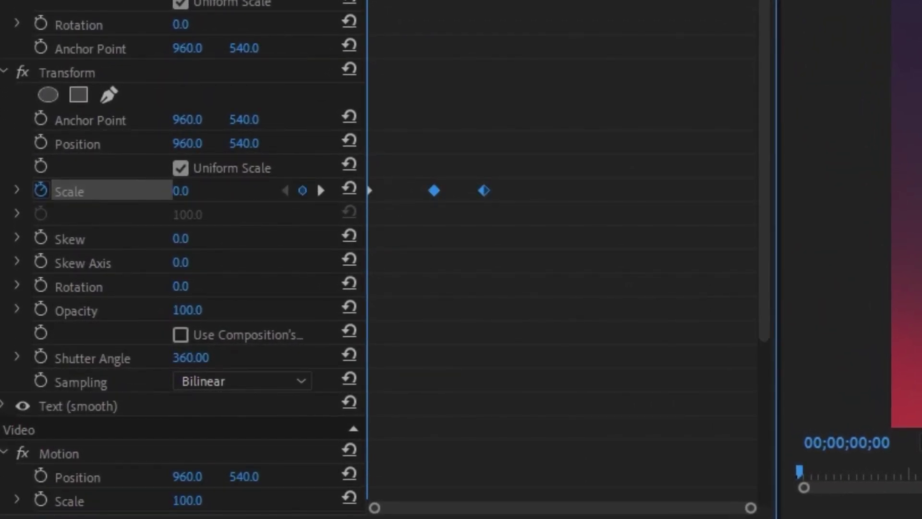
Step: Keyframe the Transform Opacity at 100 at 00;00;00;26 and at 0 at 00;00;00;15
key("space")
key("space")
key("Right")
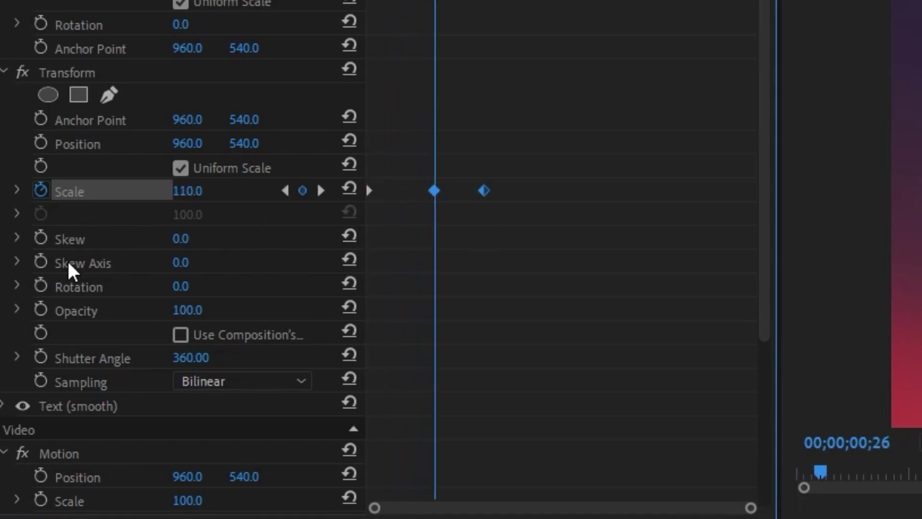
left_click(47, 309)
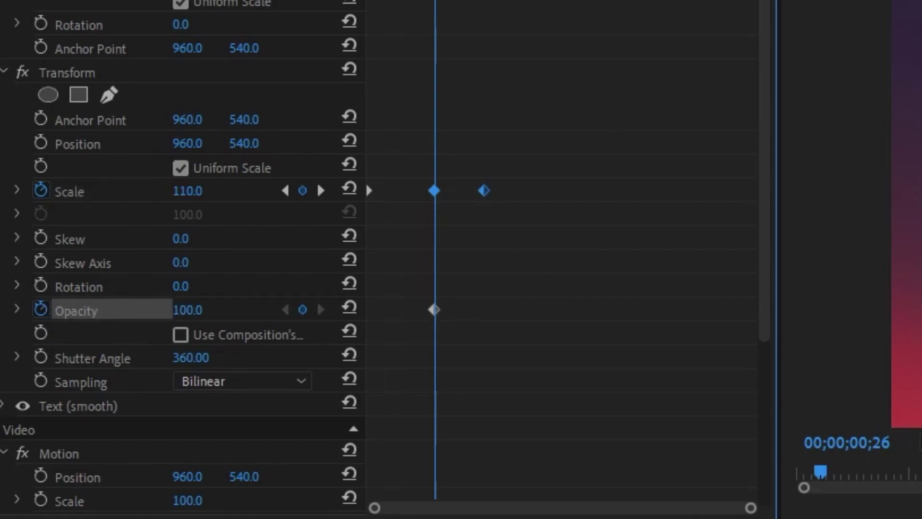
key("Left")
key("Left")
key("Left")
key("Left")
key("Left")
key("Left")
key("Left")
key("Left")
key("Left")
key("Left")
key("Left")
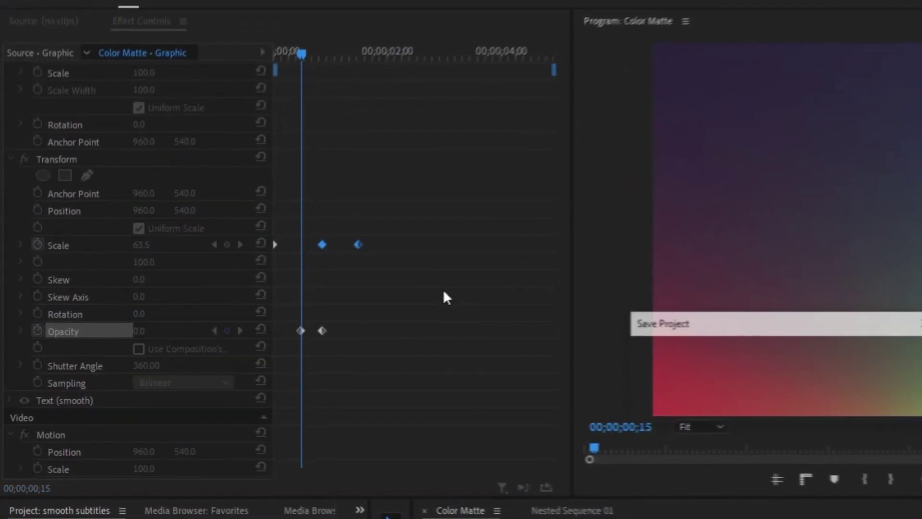
Step: Apply Ease In and Ease Out to all three Transform Scale keyframes
left_click_drag(303, 239, 413, 270)
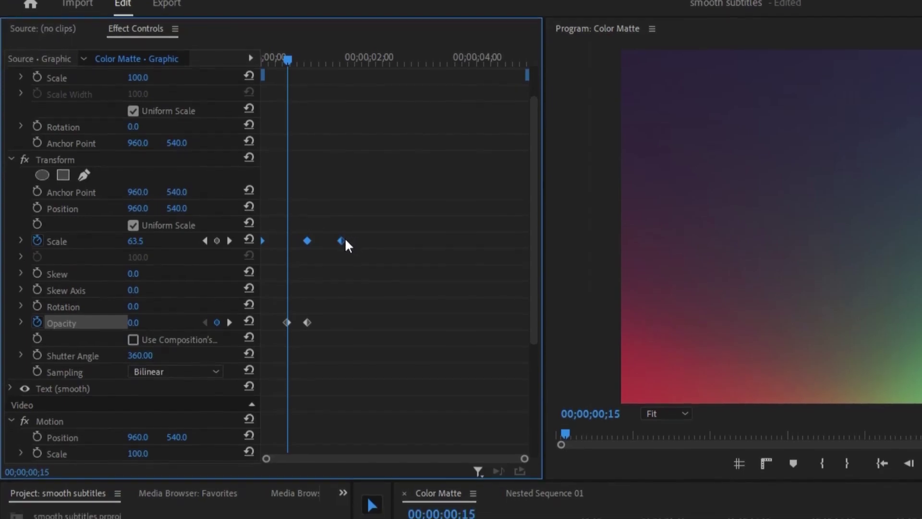
right_click(341, 250)
left_click(363, 374)
right_click(342, 143)
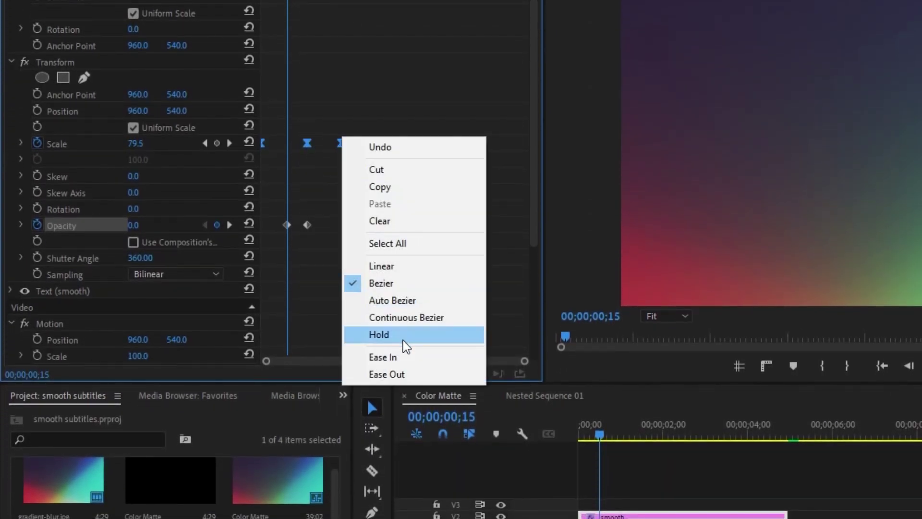
left_click(410, 373)
Step: Show the Scale value and velocity graphs and lengthen the velocity handles between the three Scale keyframes for a steeper ease
left_click(21, 143)
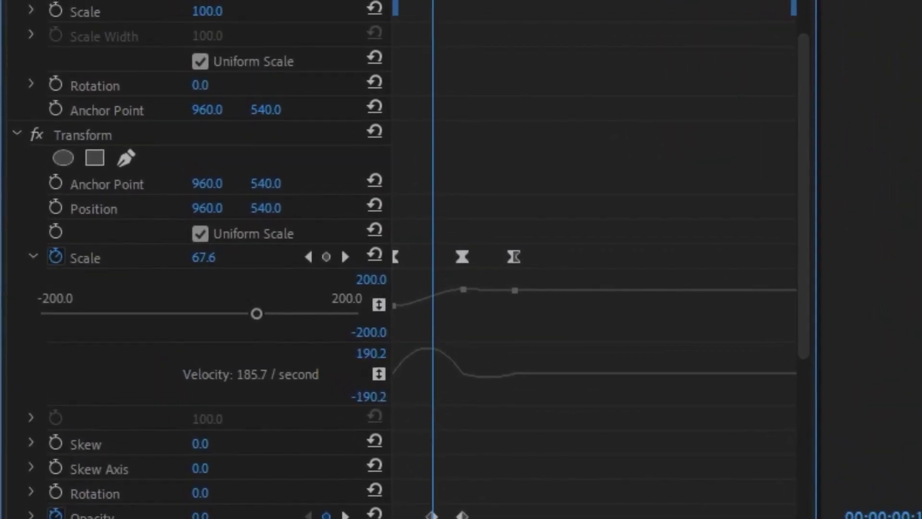
key("equal")
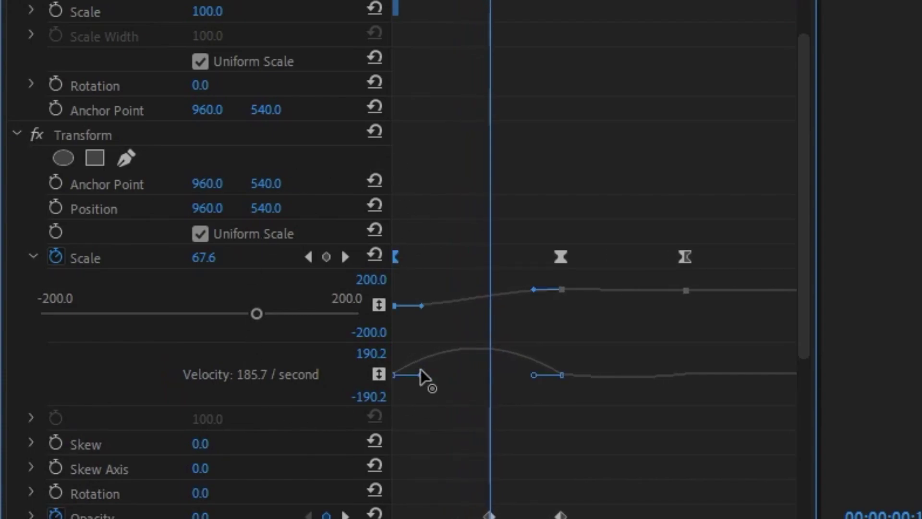
left_click_drag(426, 374, 459, 375)
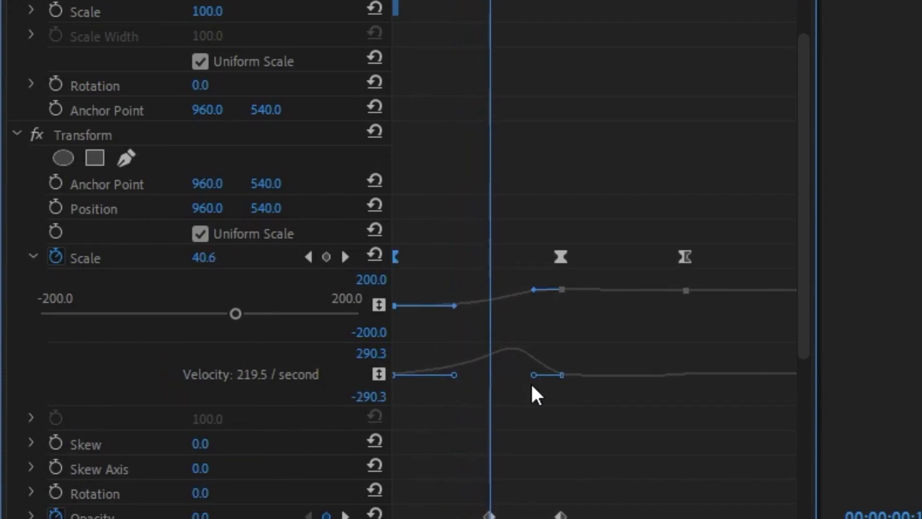
left_click_drag(529, 379, 480, 377)
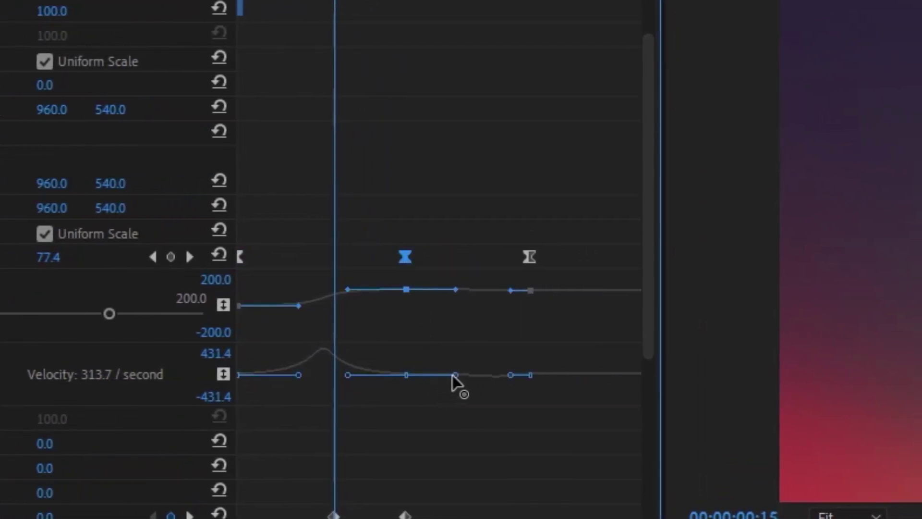
left_click(509, 375)
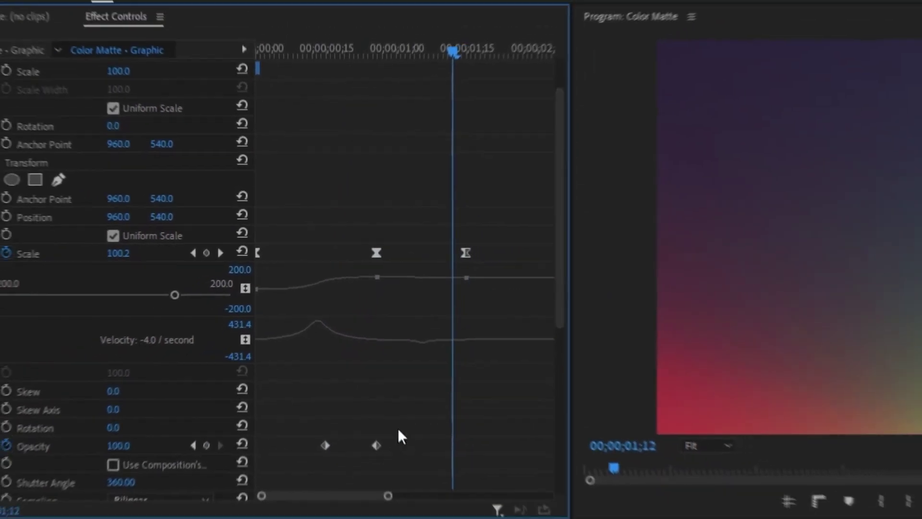
Step: Move the Opacity keyframes to about frames 8 and 14 and the last Scale keyframe to about 00;00;01;08, and preview the animation
left_click_drag(359, 427, 294, 424)
left_click(285, 68)
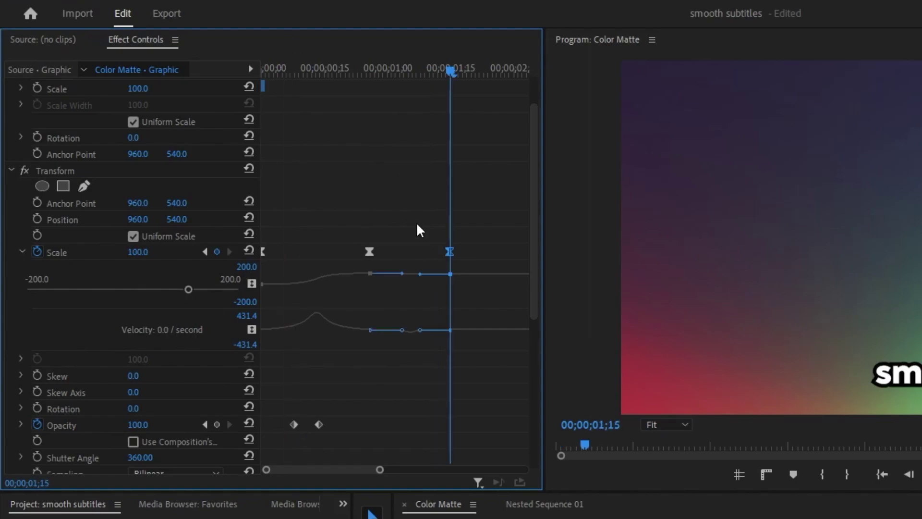
left_click_drag(447, 252, 420, 254)
left_click_drag(360, 71, 205, 69)
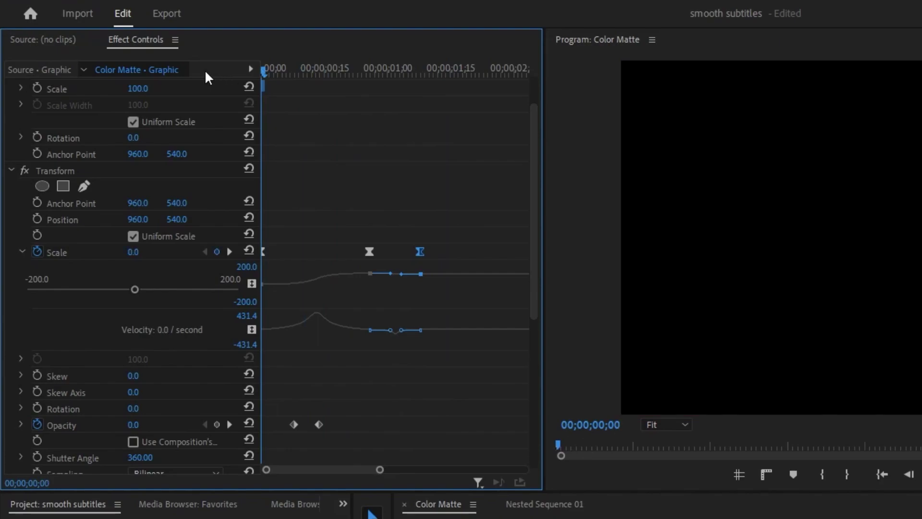
key("space")
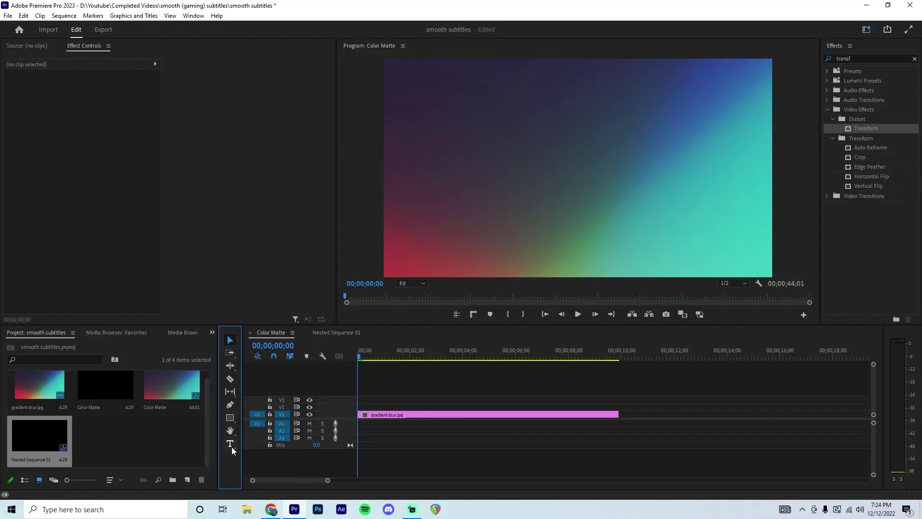
Step: Create a new text graphic reading "Smooth" and place it in the middle of the frame
left_click(231, 443)
left_click(577, 222)
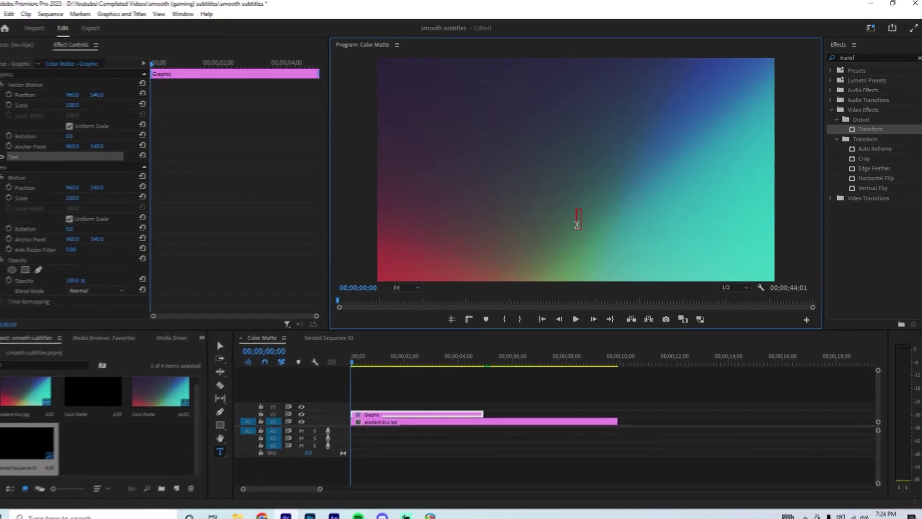
type("s")
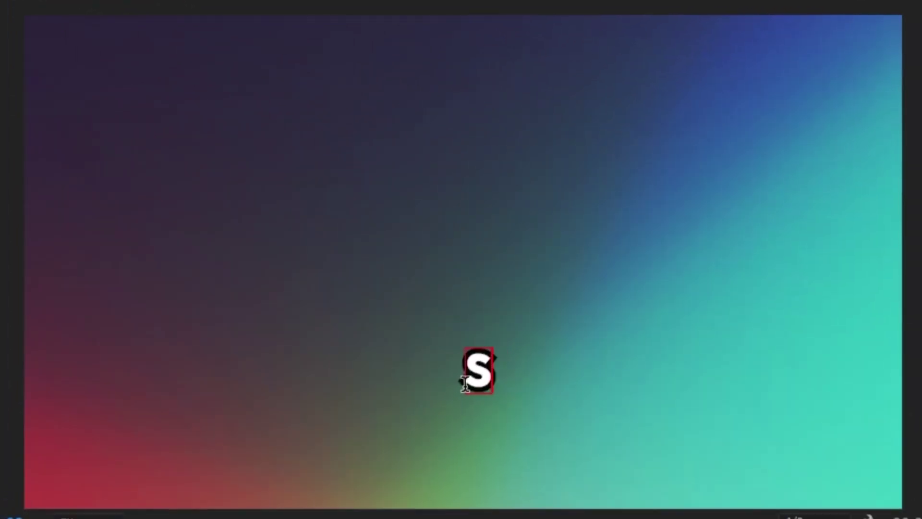
type("n")
key("BackSpace")
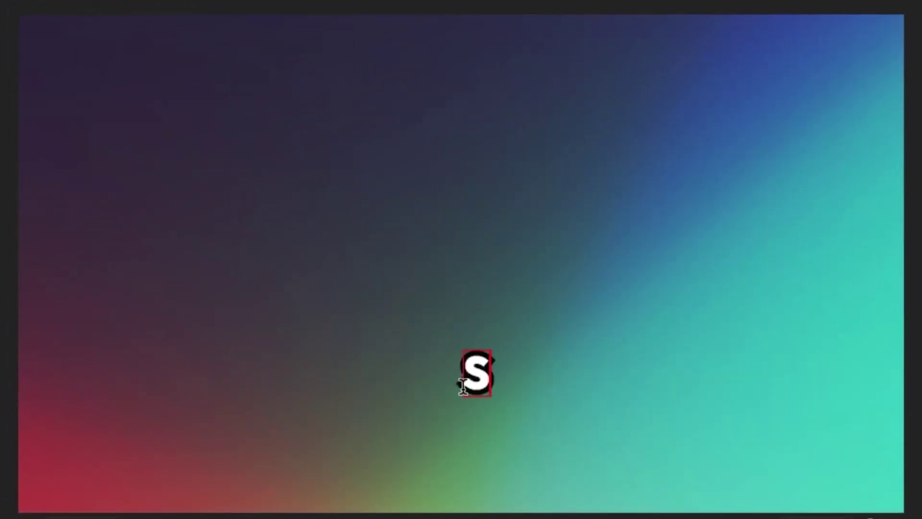
type("mooth")
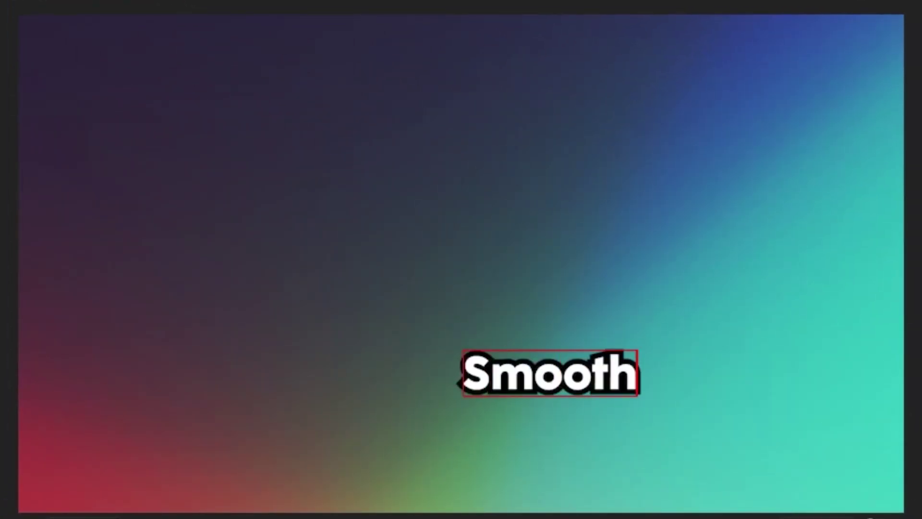
key("Escape")
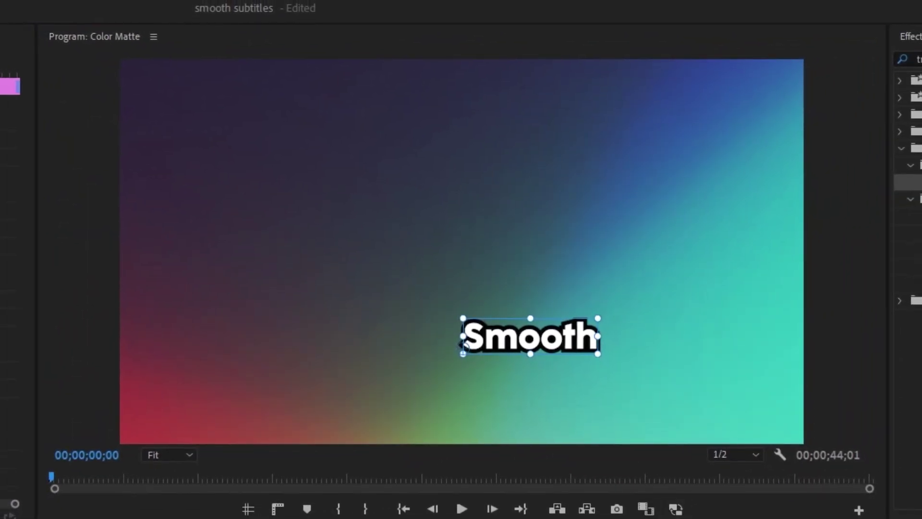
left_click_drag(530, 336, 462, 251)
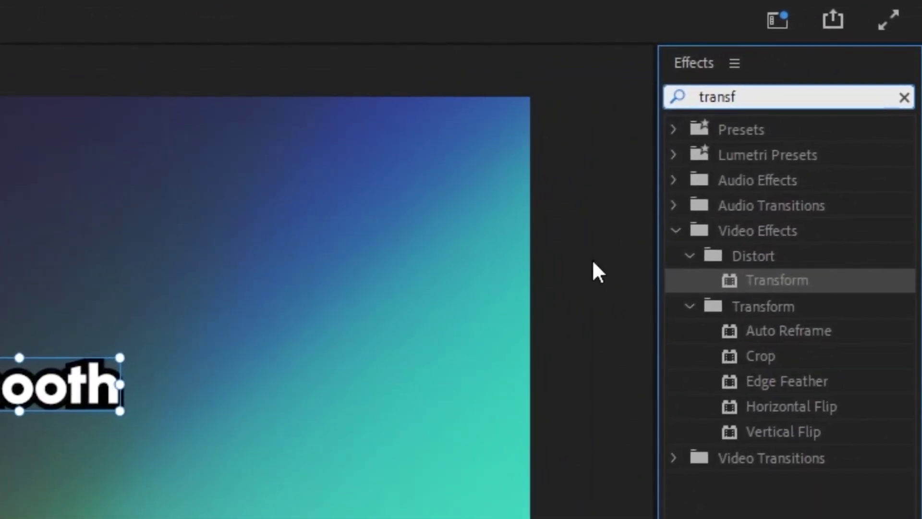
Step: Apply the Transform effect to the Smooth graphic, turn off Use Composition's Shutter Angle and set the Shutter Angle to 360
left_click(792, 287)
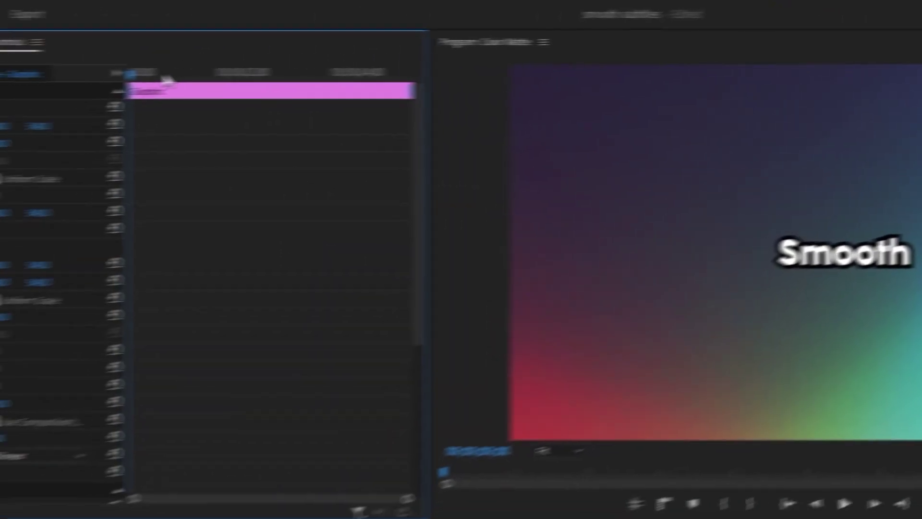
left_click_drag(132, 74, 243, 90)
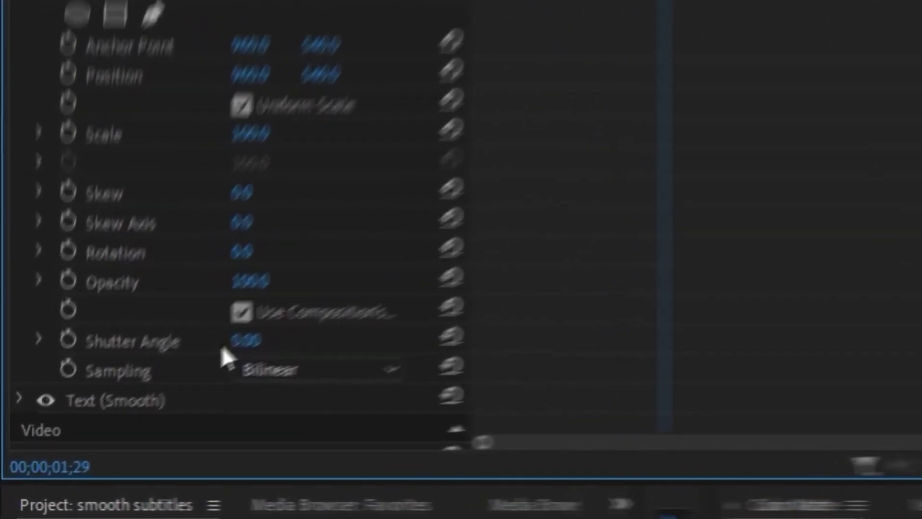
left_click(299, 274)
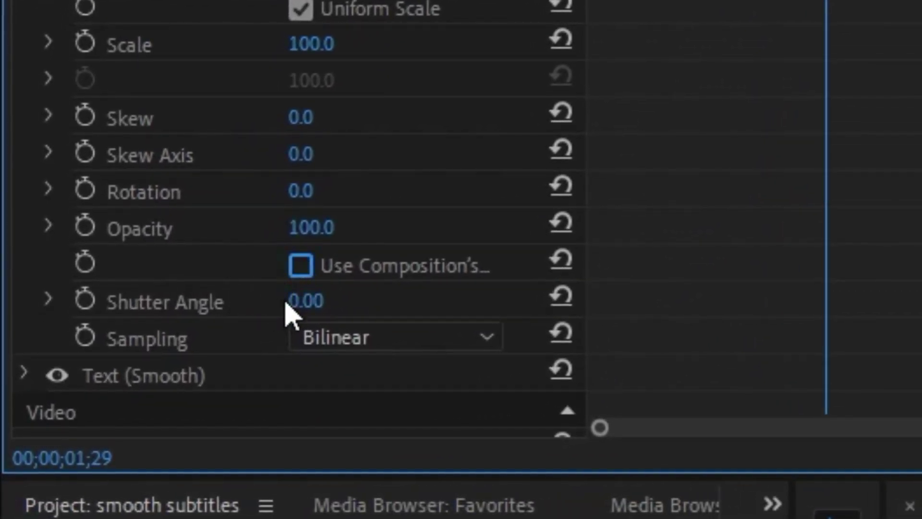
left_click_drag(292, 309, 453, 314)
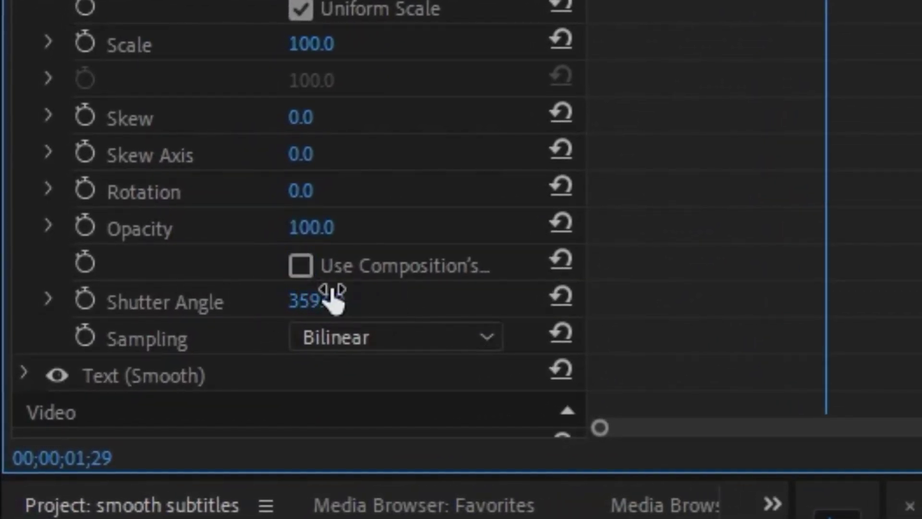
left_click_drag(329, 299, 365, 299)
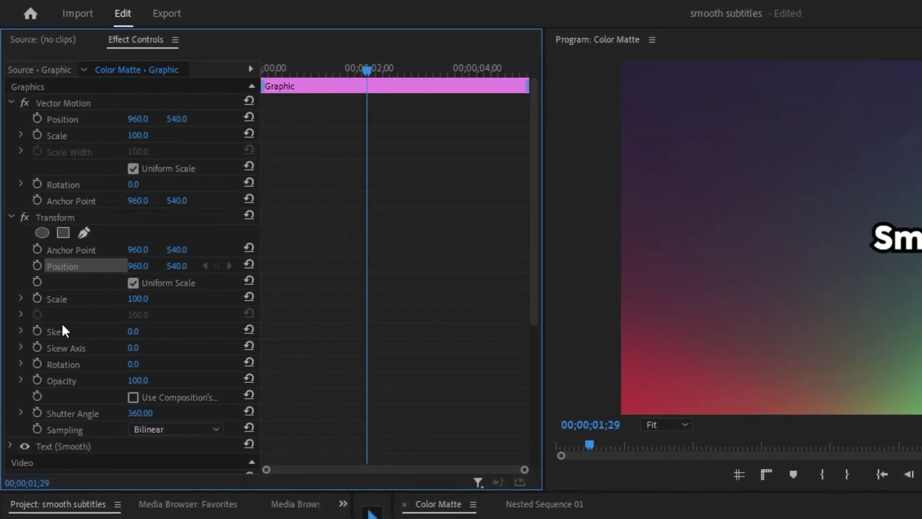
Step: Start keyframing the Transform Position of the Smooth graphic at 00;00;01;29 with the vertical position set to 900
left_click(35, 264)
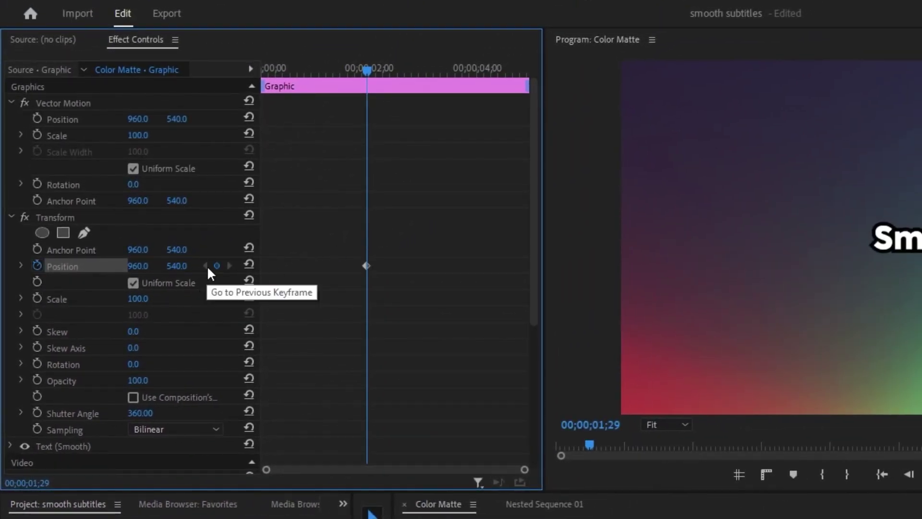
left_click(181, 266)
type("900")
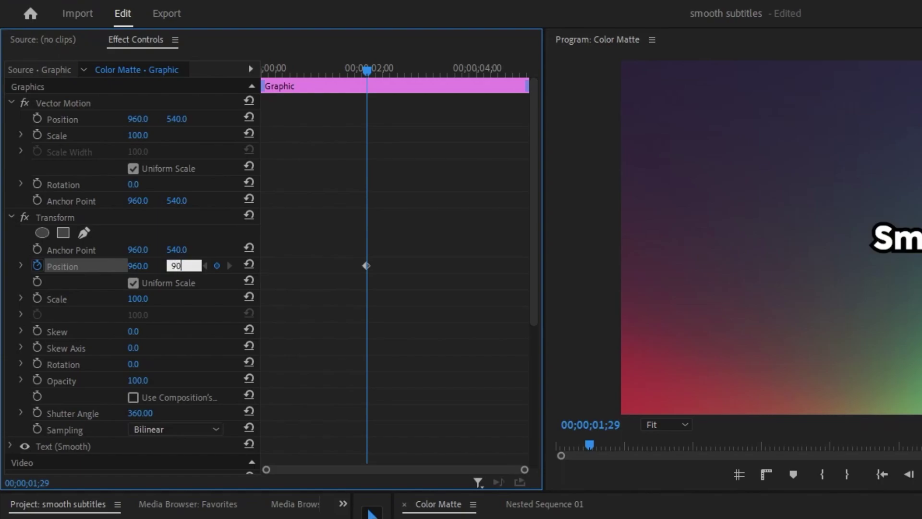
key("Return")
Step: Add Transform Position keyframes with the default position at about 00;00;01;00 and a vertical value of 900 at the clip's start
left_click_drag(355, 71, 320, 82)
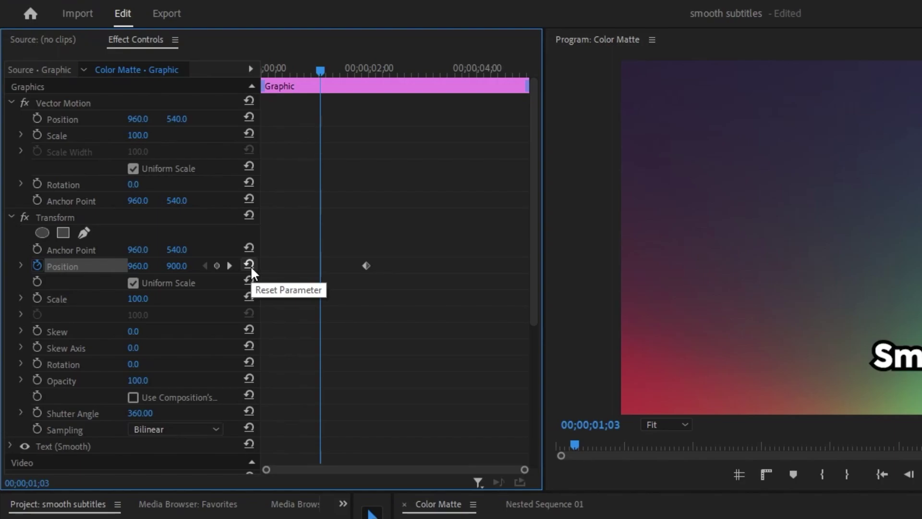
left_click(250, 265)
left_click_drag(321, 68, 204, 78)
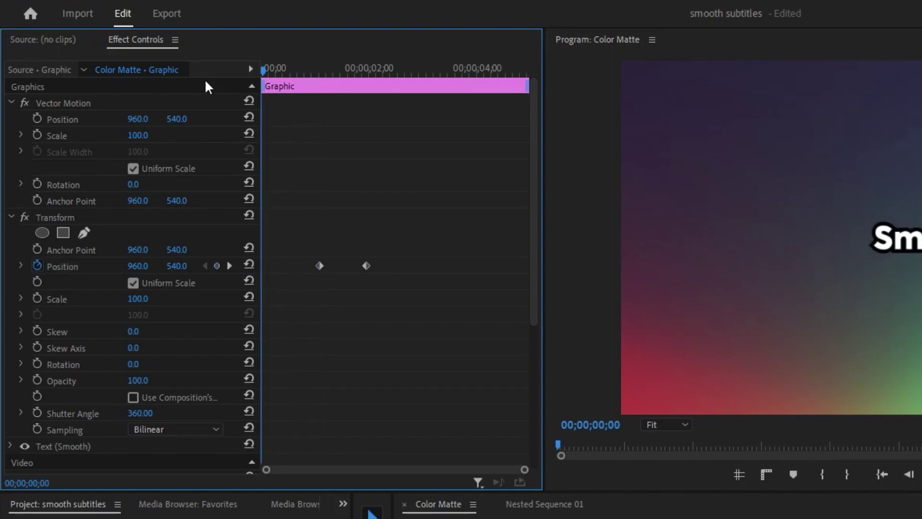
left_click(178, 266)
type("900")
key("Return")
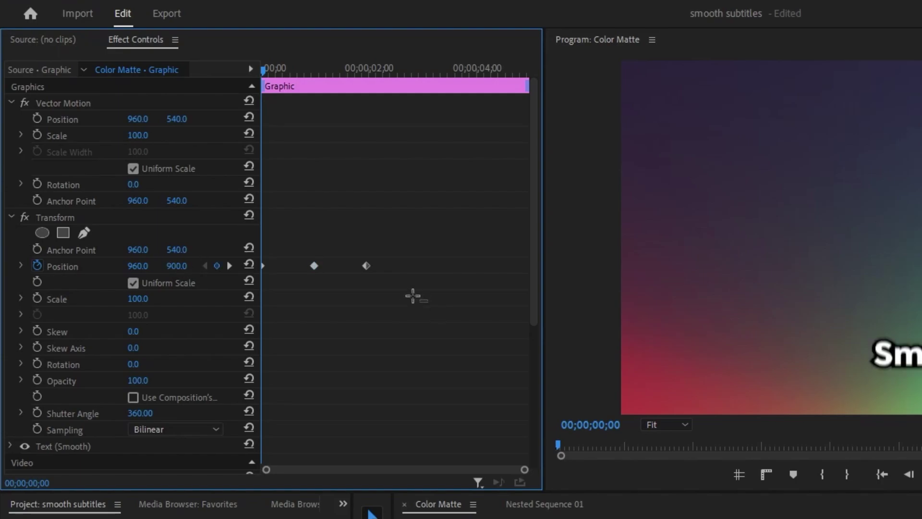
Step: Apply Ease In and Ease Out temporal interpolation to all three Transform Position keyframes
right_click(366, 265)
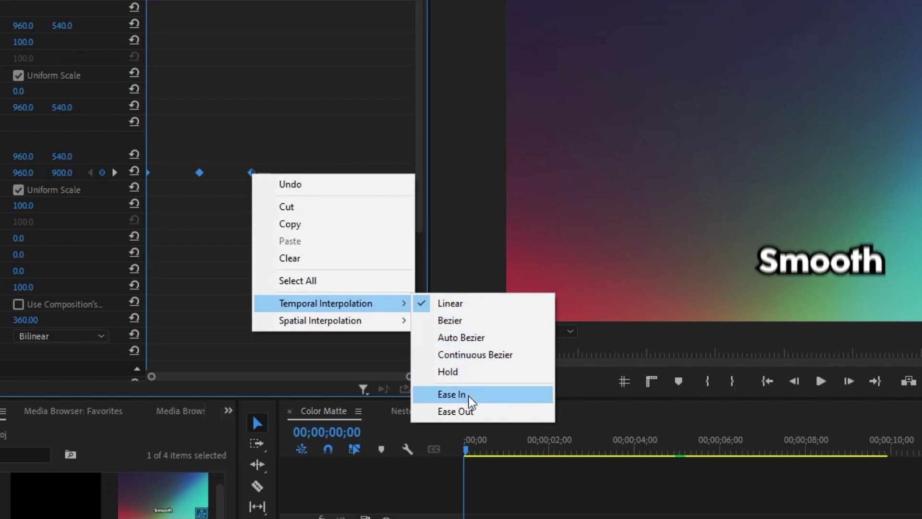
left_click(469, 396)
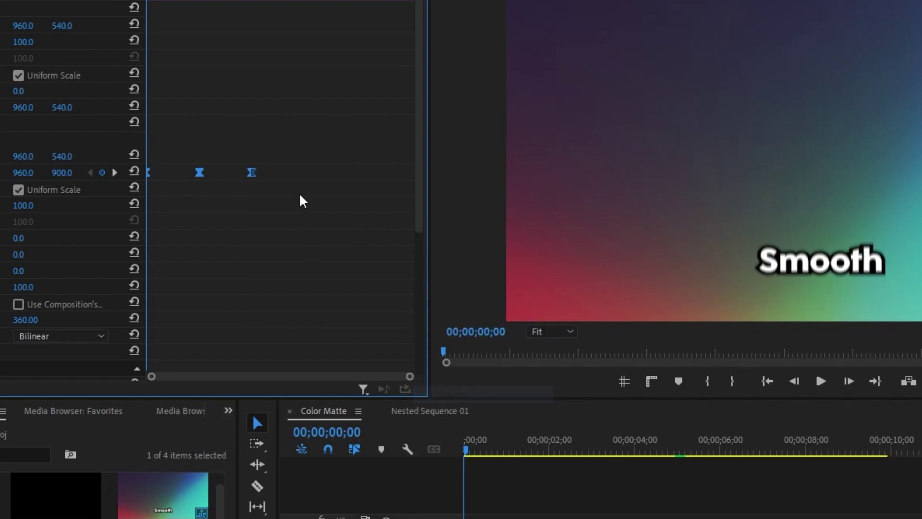
right_click(252, 172)
mouse_move(360, 302)
left_click(459, 406)
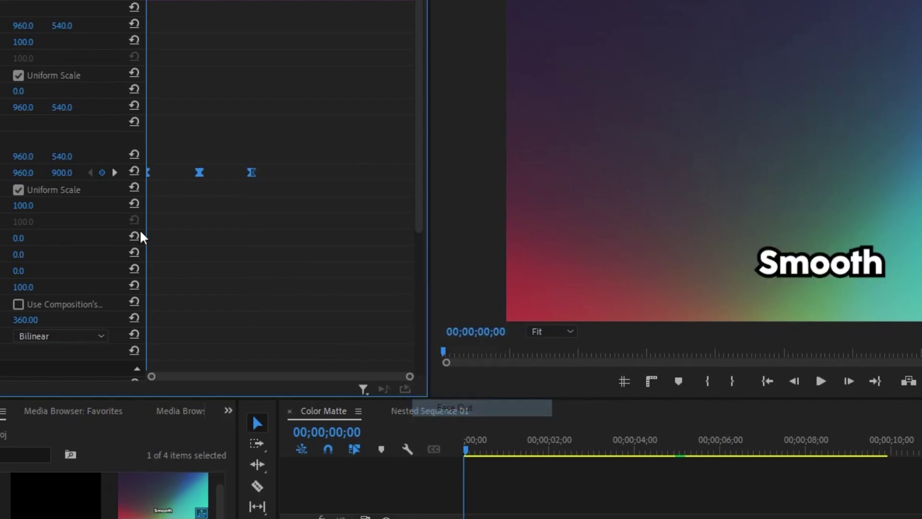
Step: Show the Position velocity graph and lengthen both velocity handles of the middle keyframe for a steeper ease
left_click(16, 251)
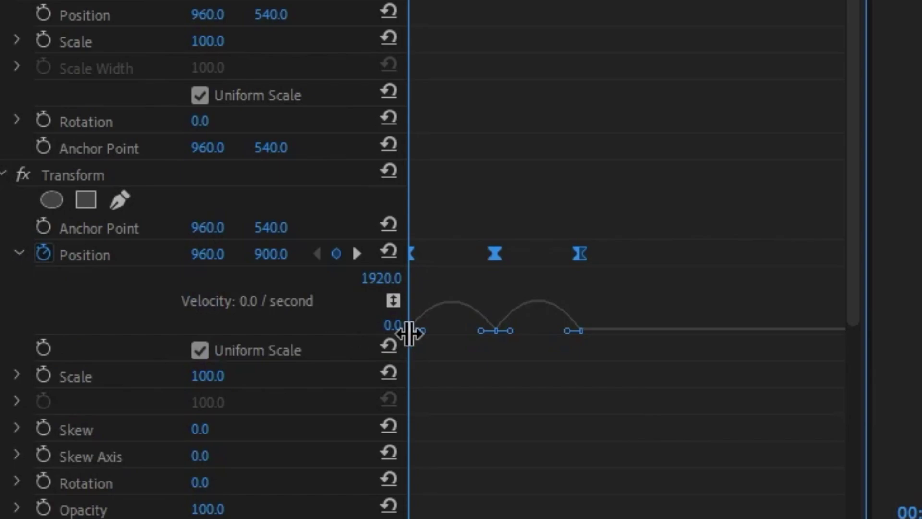
left_click(490, 212)
left_click(490, 253)
left_click_drag(478, 330, 452, 336)
left_click_drag(510, 330, 540, 339)
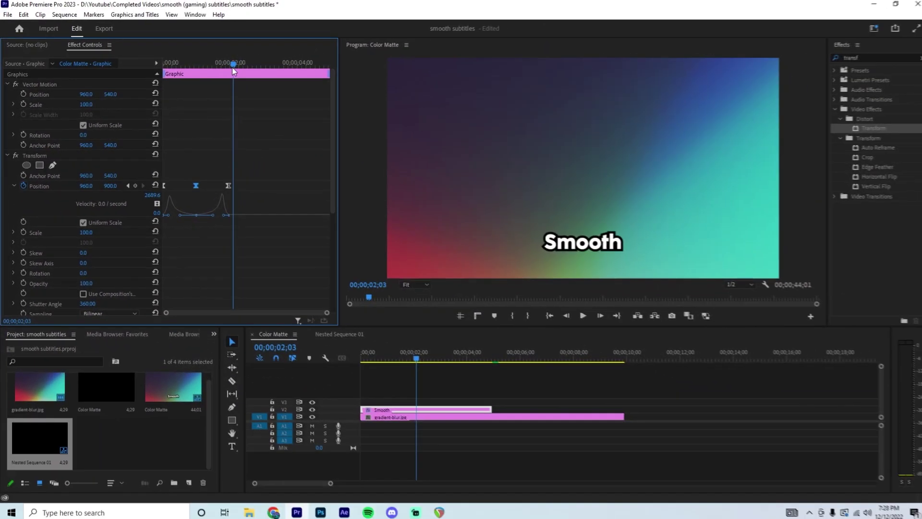
Step: Try lowering the Smooth text with a Vector Motion vertical position of about 947, preview it and reset that position
left_click_drag(288, 49, 242, 56)
left_click_drag(195, 74, 194, 76)
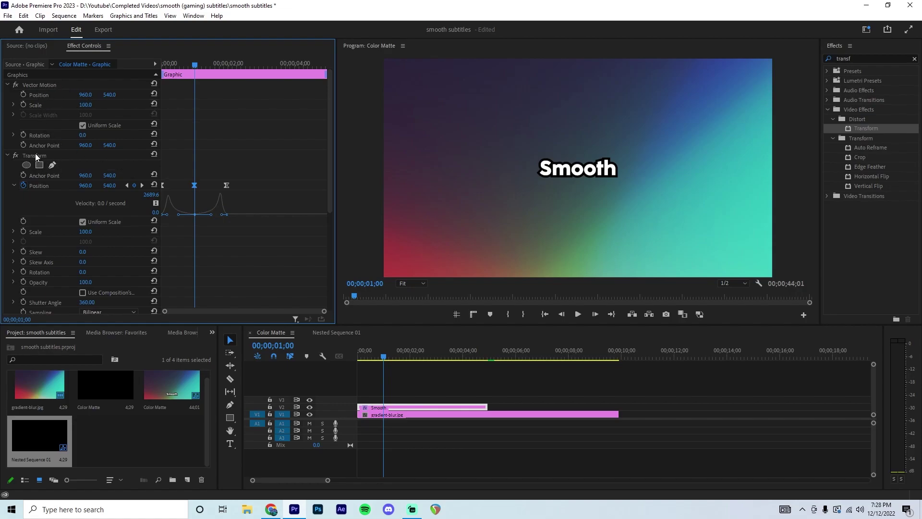
left_click_drag(109, 94, 305, 95)
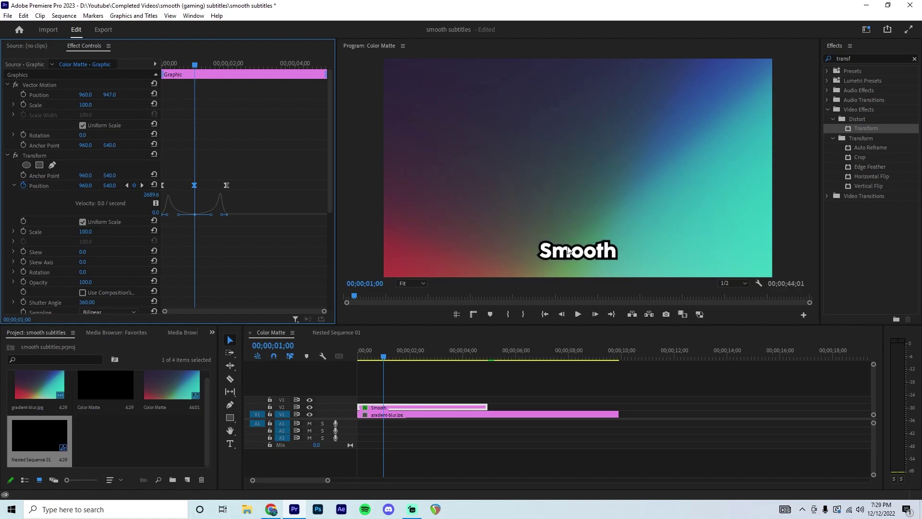
key("Home")
key("space")
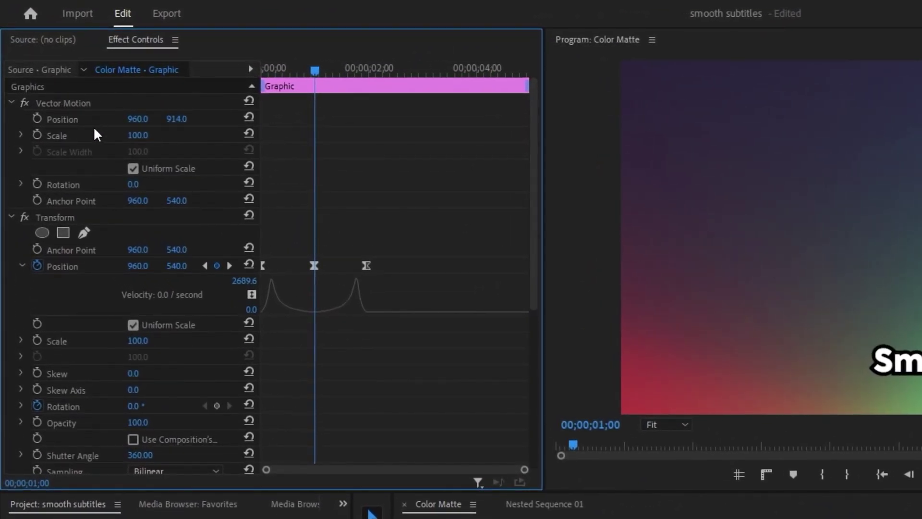
left_click(248, 117)
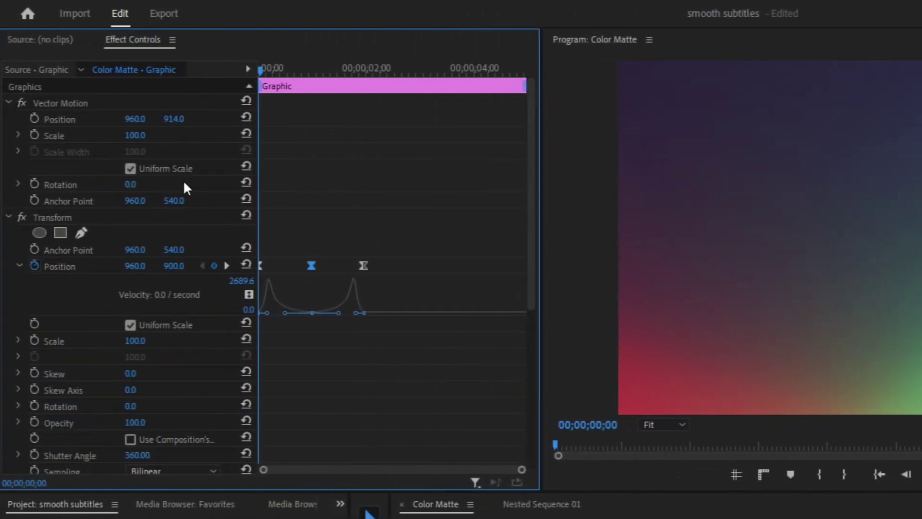
Step: Add a Transform Rotation keyframe of 0° at the last Position keyframe, 00;00;01;29
scroll(446, 221, "down", 3)
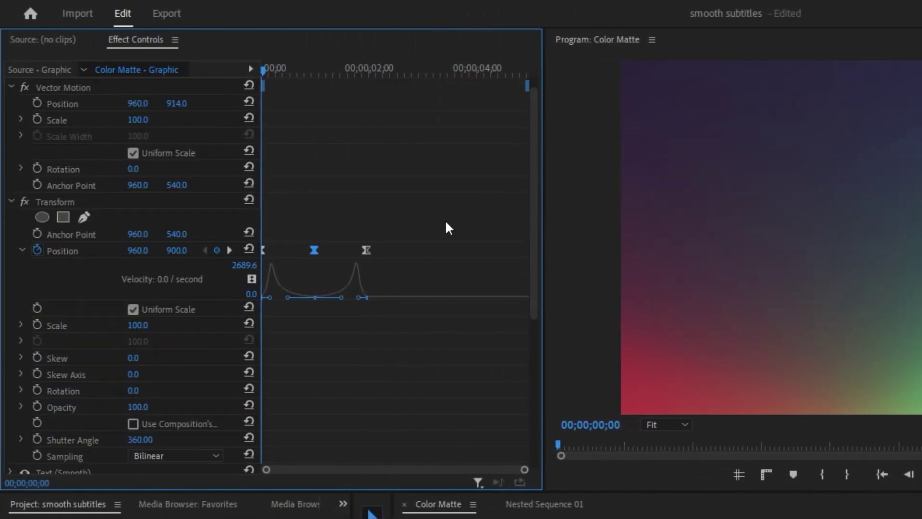
left_click_drag(275, 72, 371, 85)
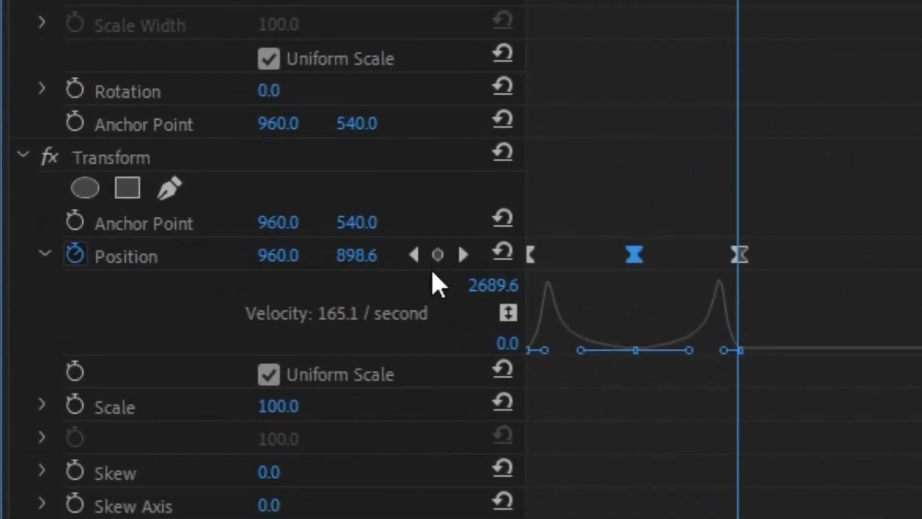
key("Right")
key("Right")
key("Left")
key("Left")
key("Right")
key("Left")
key("Right")
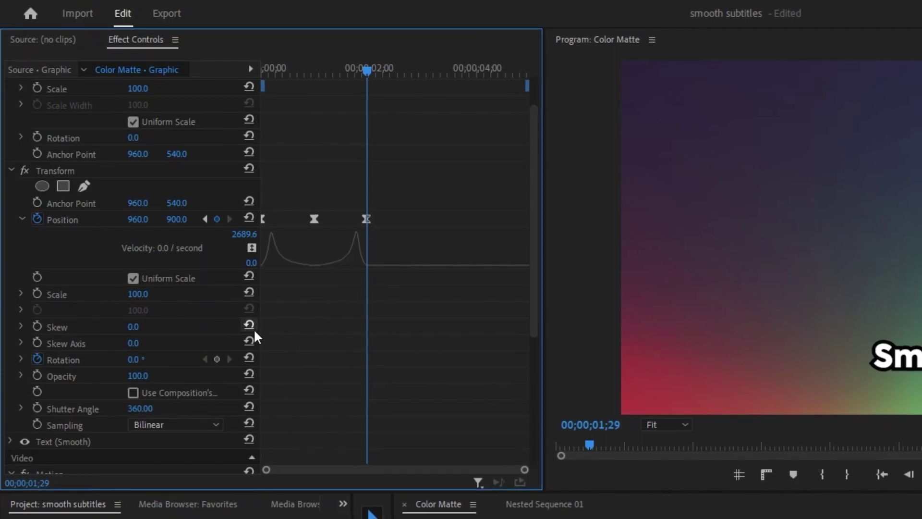
left_click(38, 361)
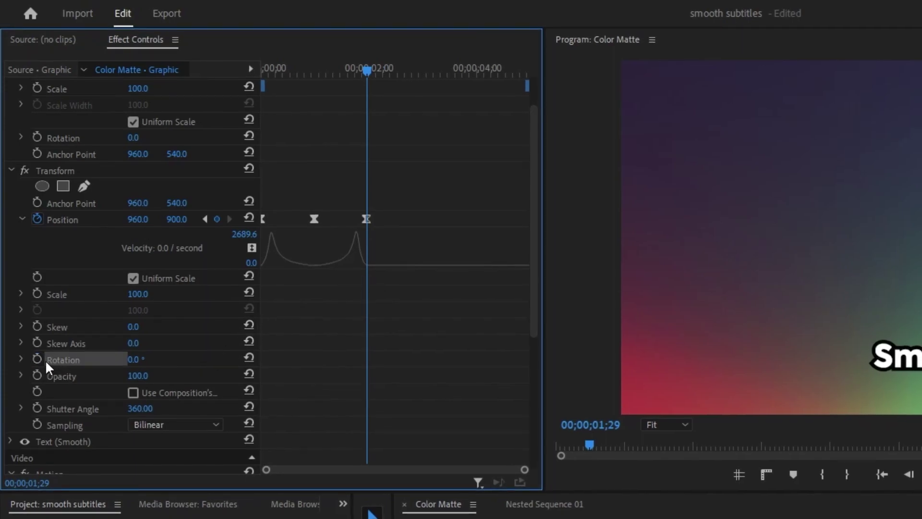
left_click(37, 360)
Step: Add Transform Rotation keyframes of -6° at 00;00;01;00 and 40° at the start of the clip
left_click_drag(318, 68, 316, 68)
left_click(137, 359)
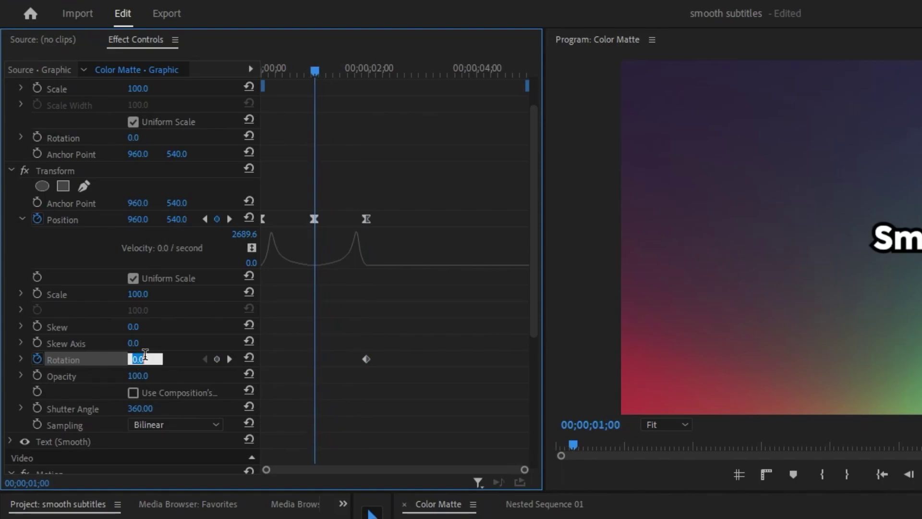
type("-6")
key("Return")
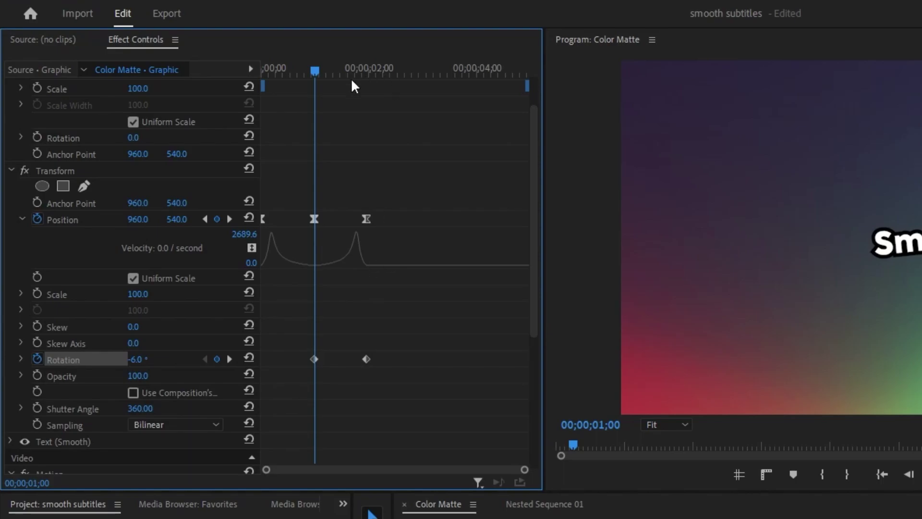
left_click_drag(315, 68, 223, 74)
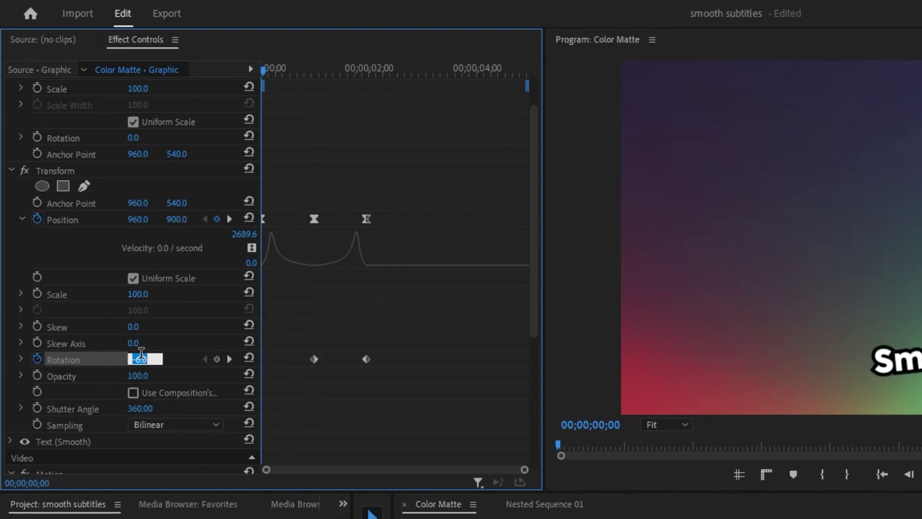
type("40")
key("Return")
Step: Apply Ease In and Ease Out to all three Transform Rotation keyframes
left_click_drag(455, 402, 49, 315)
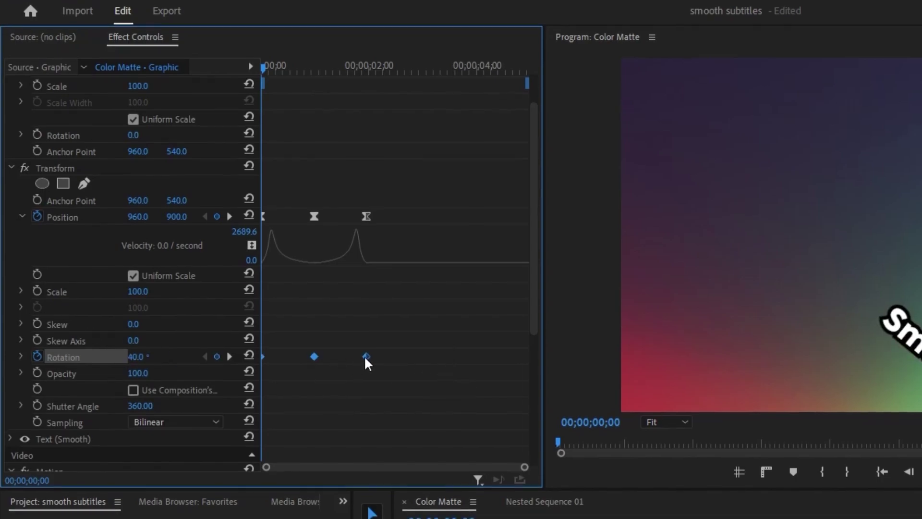
right_click(365, 357)
left_click(406, 410)
right_click(366, 355)
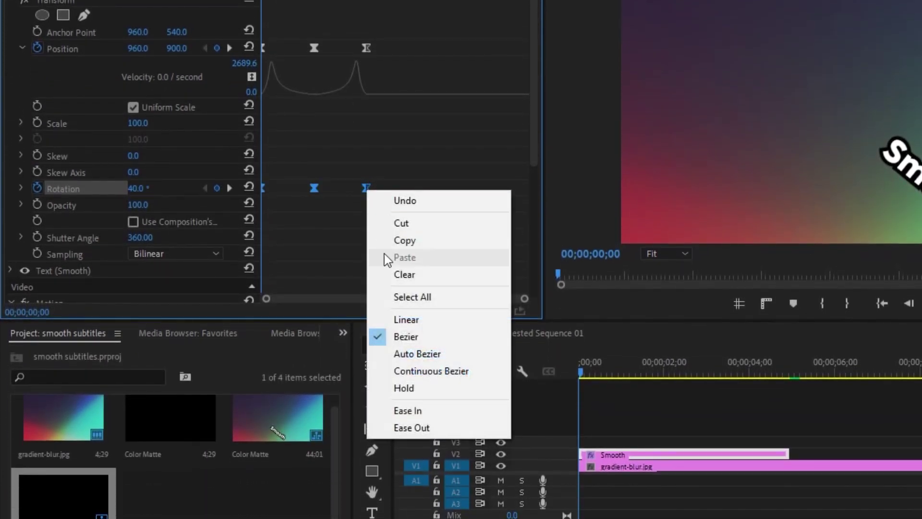
left_click(442, 427)
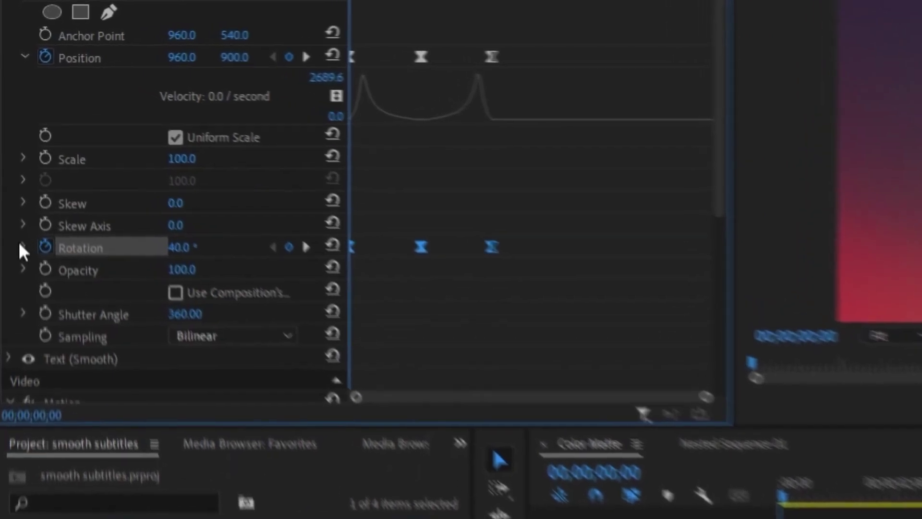
Step: Show the Rotation graphs and lengthen the middle keyframe's velocity handles on both sides for a steeper ease
left_click(22, 247)
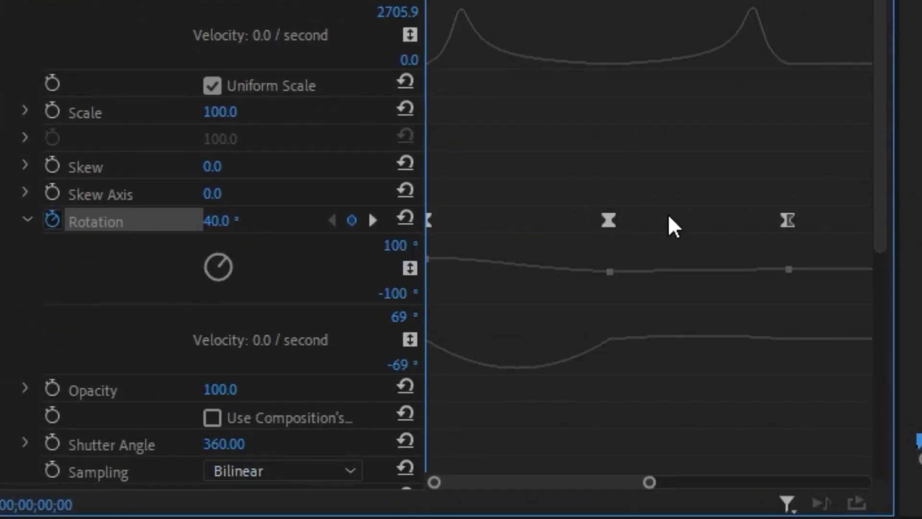
left_click(608, 220)
left_click_drag(551, 359, 504, 345)
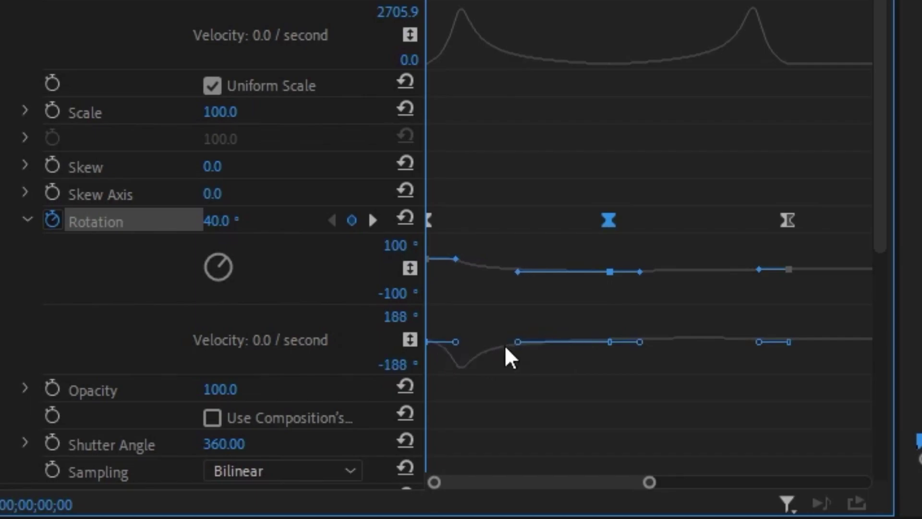
left_click_drag(642, 342, 701, 340)
key("ctrl+z")
left_click_drag(638, 340, 687, 344)
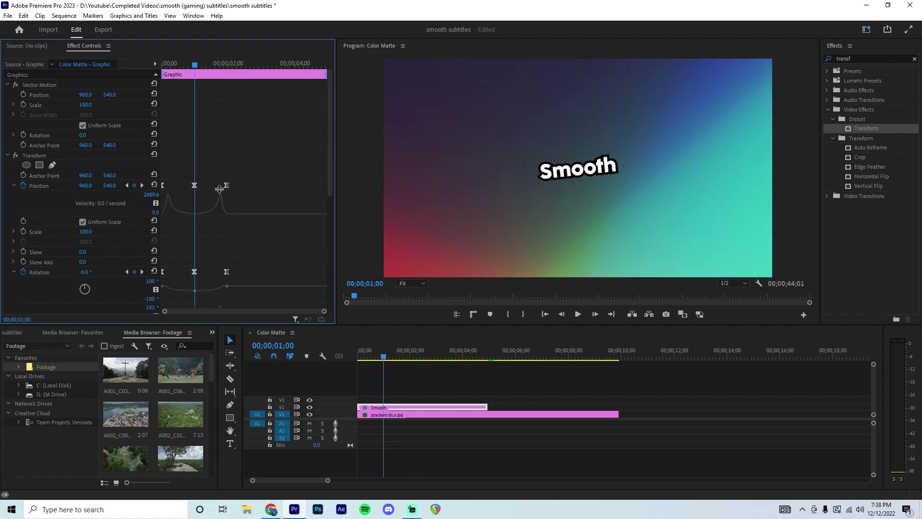
Step: Nest the Smooth graphic and lower the nested sequence near the bottom of the frame using its Motion position, previewing the animation
right_click(421, 407)
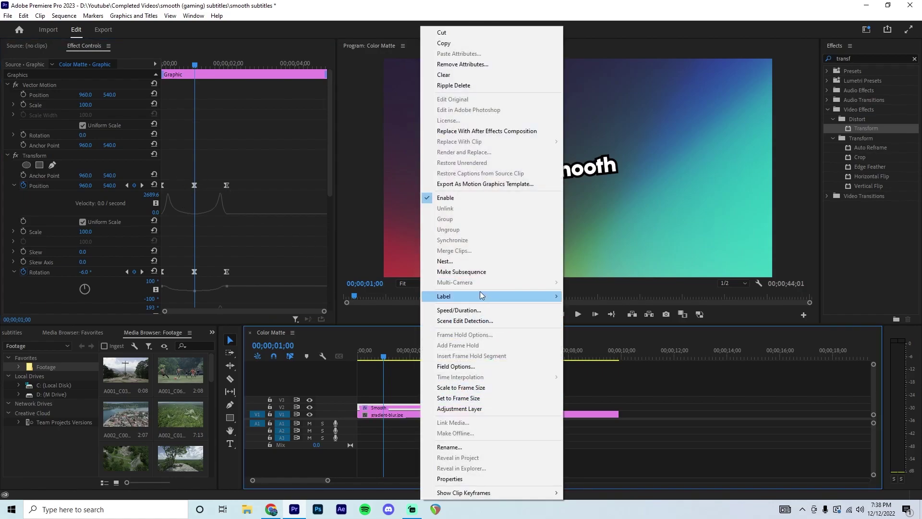
left_click(460, 262)
left_click(446, 267)
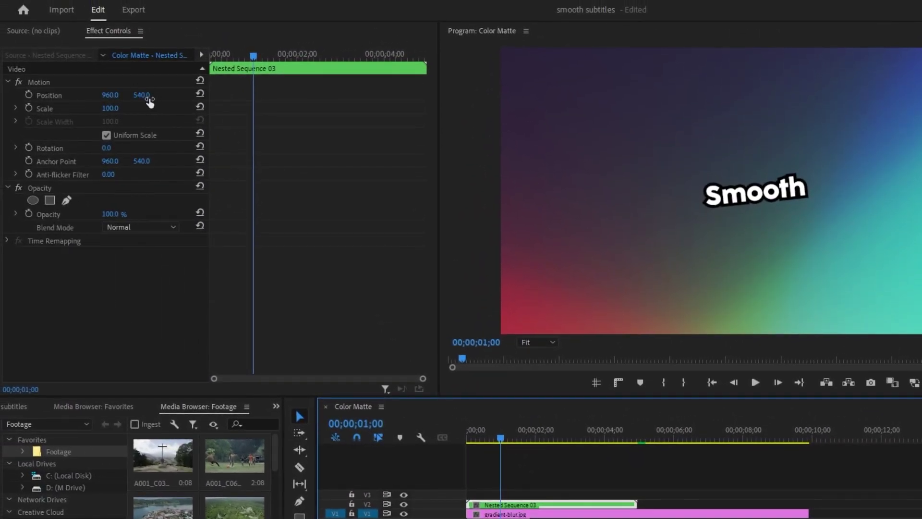
left_click_drag(145, 98, 342, 99)
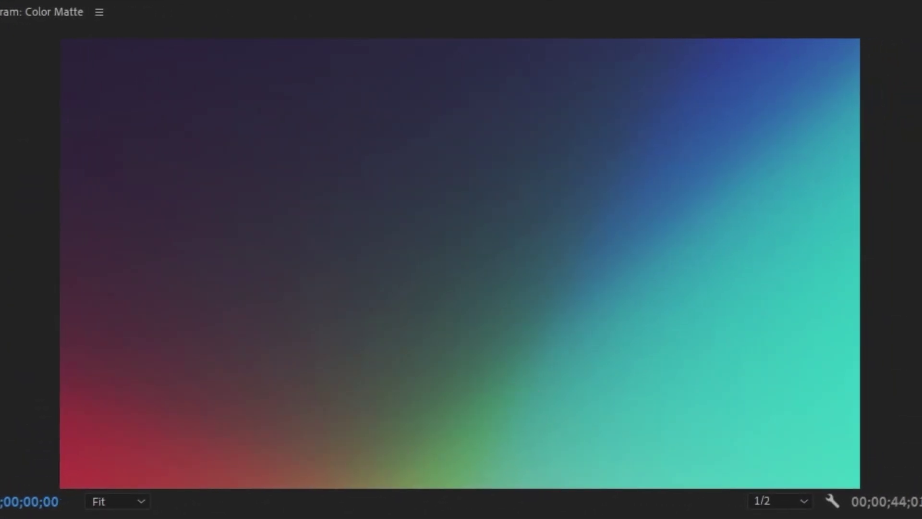
key("space")
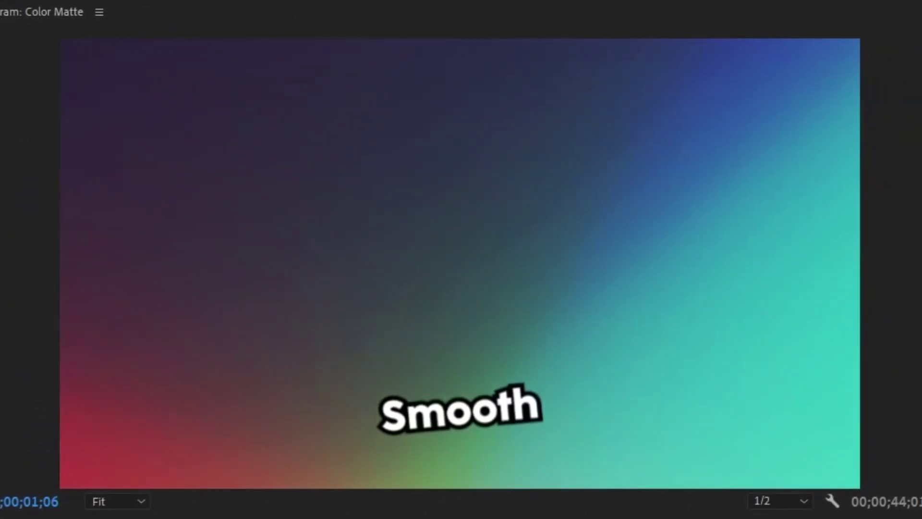